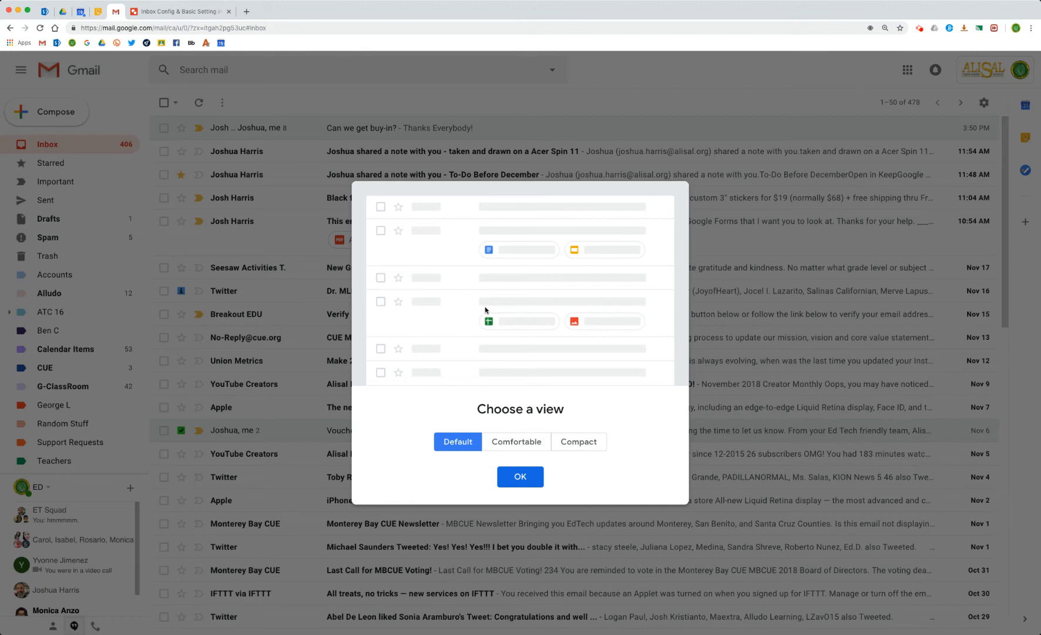
Preview the Comfortable and Default views and apply the Compact view to the inbox
click(516, 445)
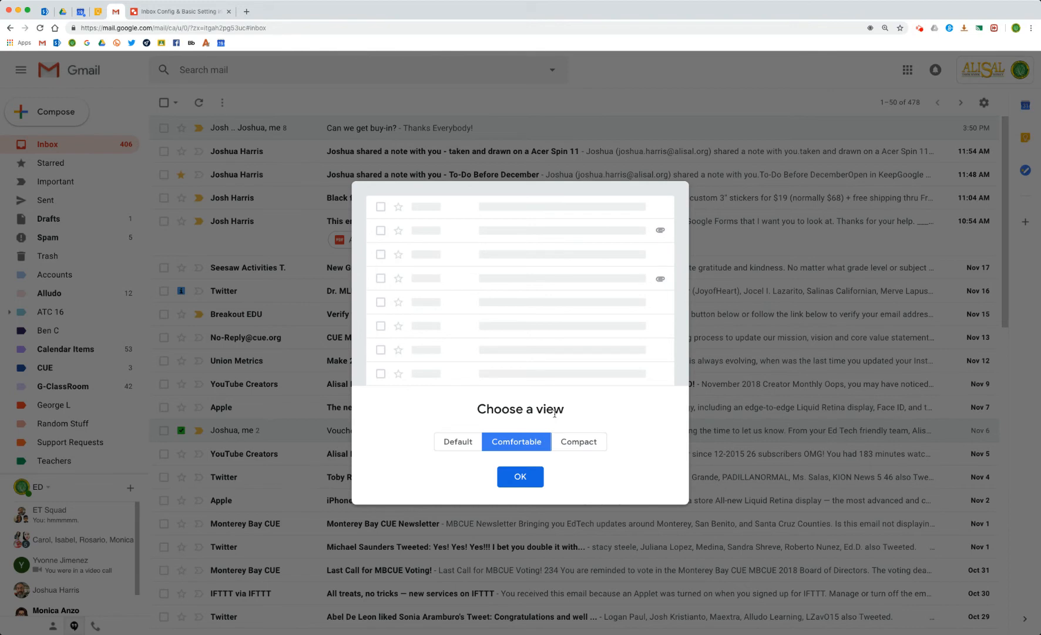
click(469, 440)
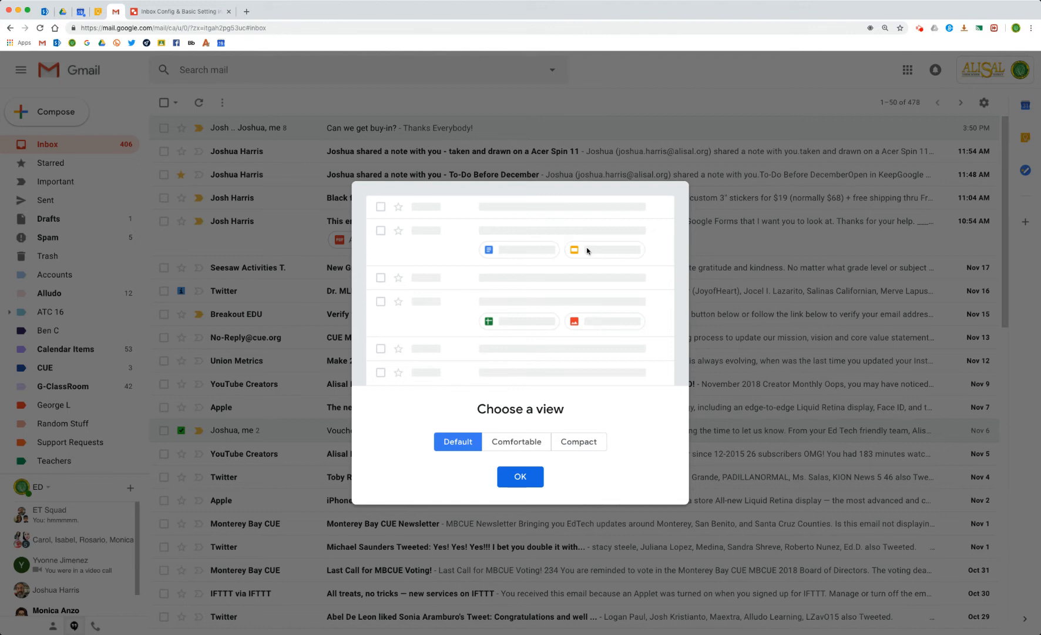
click(580, 443)
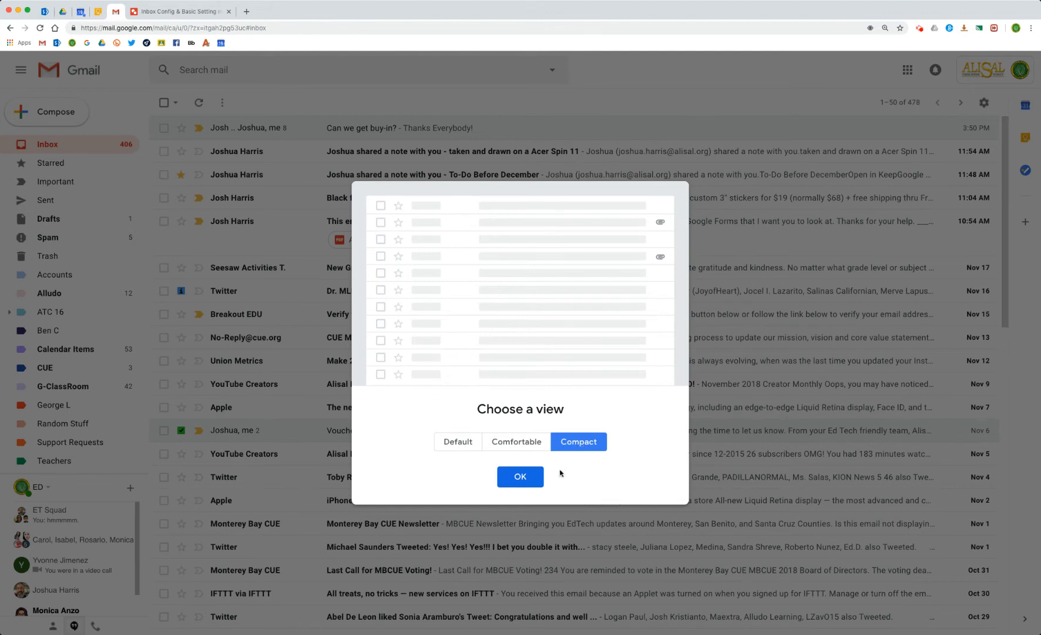
click(521, 477)
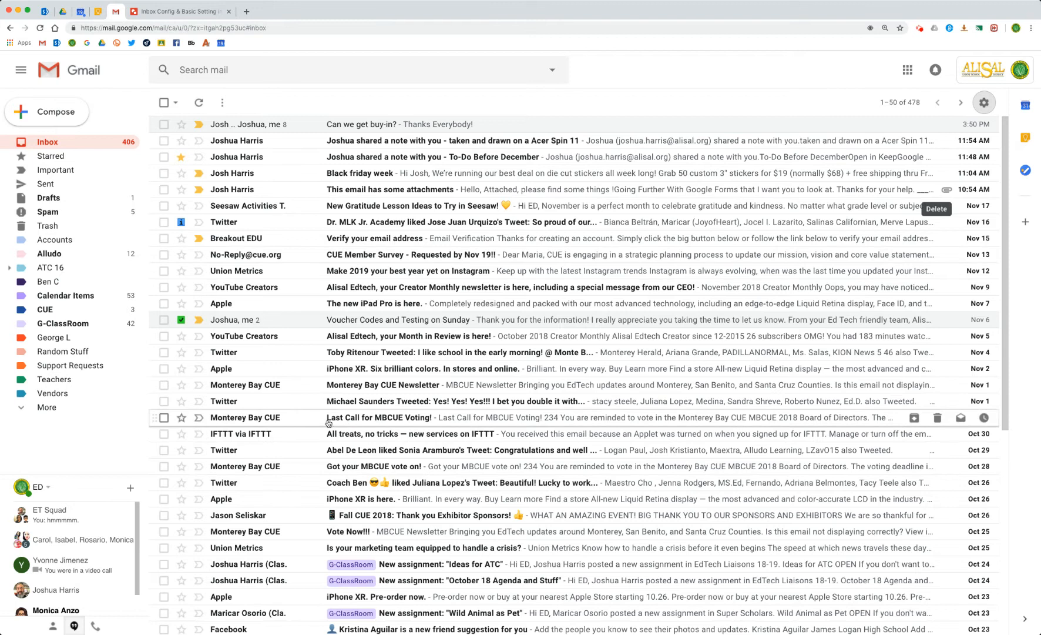
Change the inbox display density to Comfortable
click(984, 103)
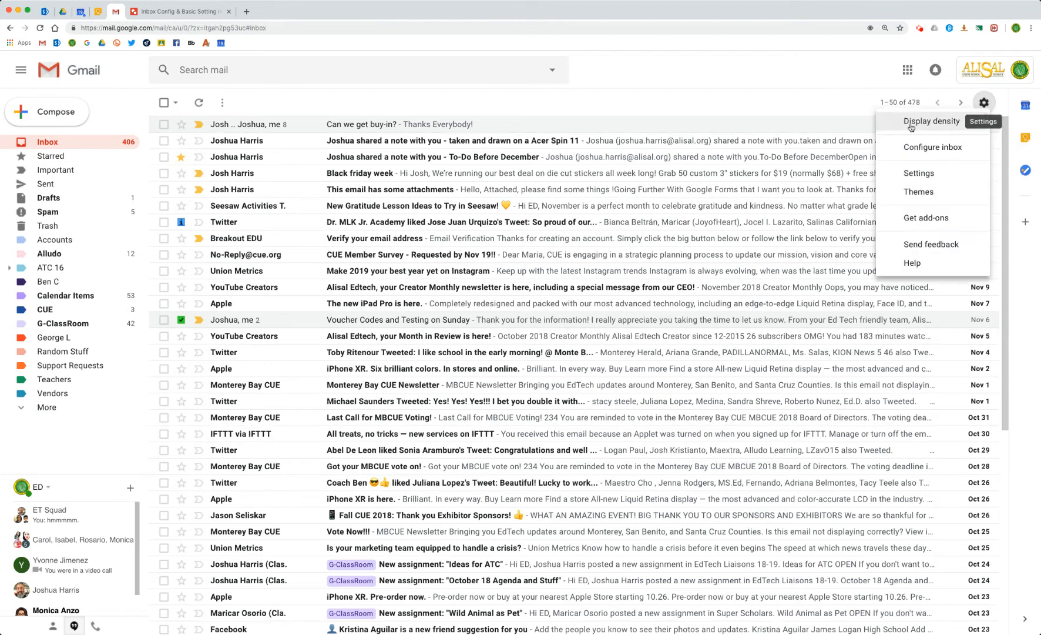
click(909, 125)
click(517, 442)
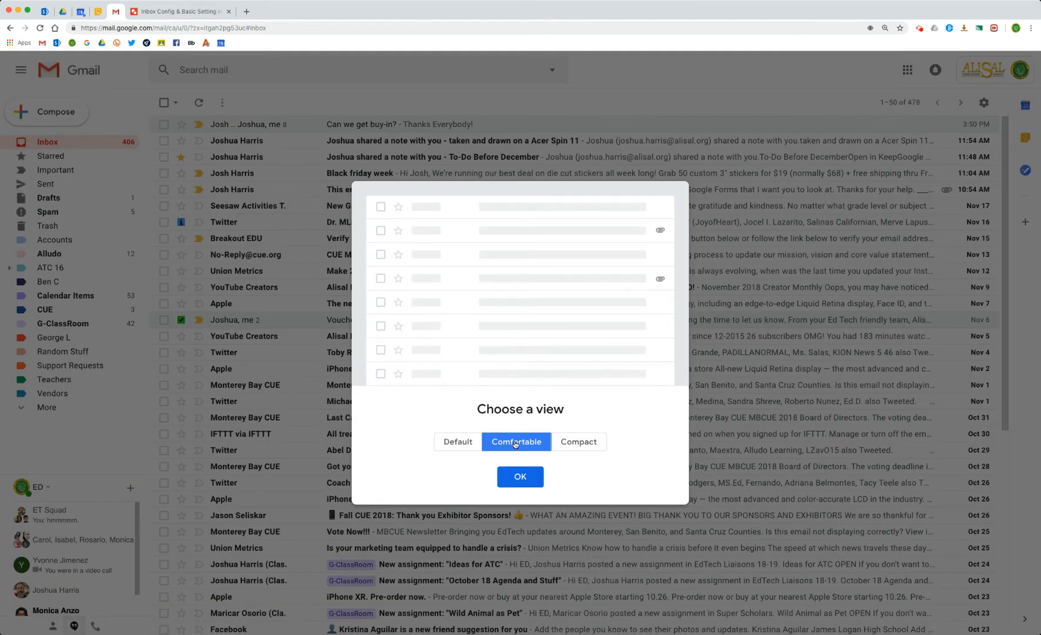
click(523, 476)
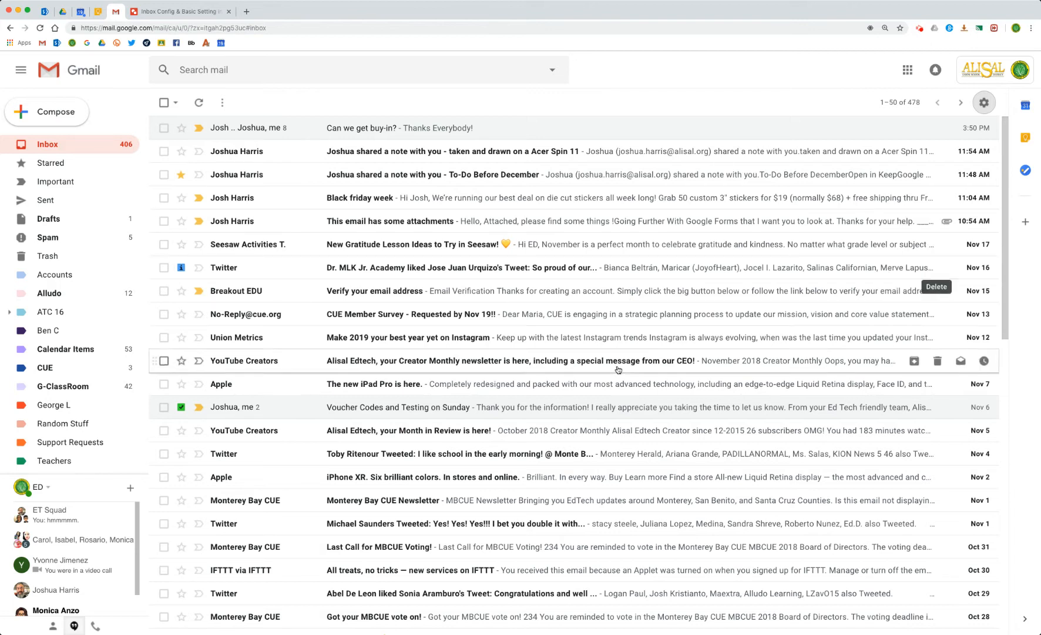
Set the inbox display density to Default so attachments show in the message list
click(977, 113)
click(953, 126)
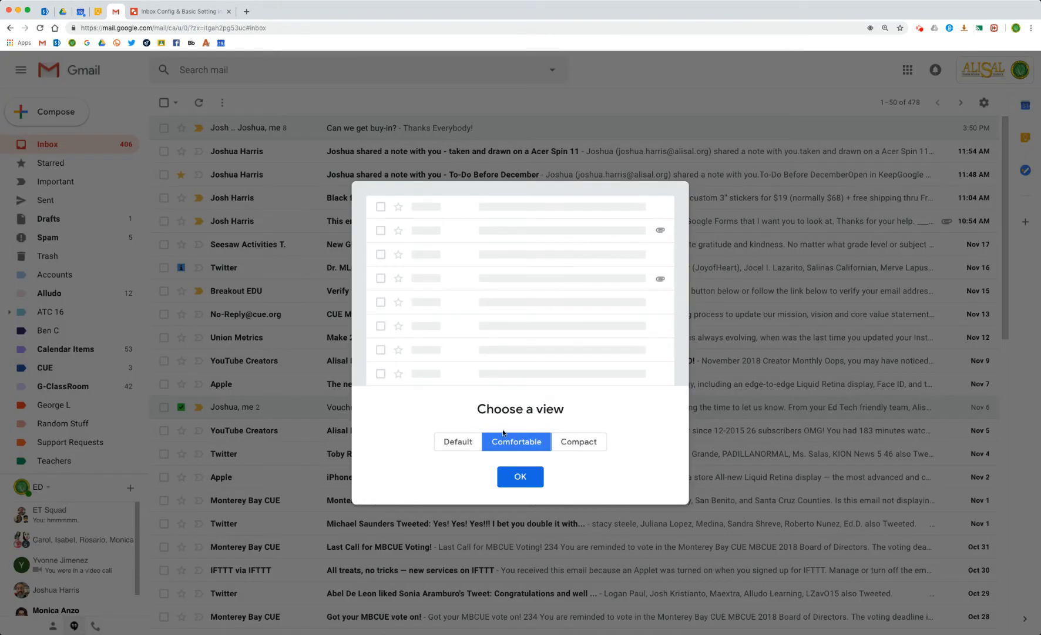
click(467, 441)
click(513, 479)
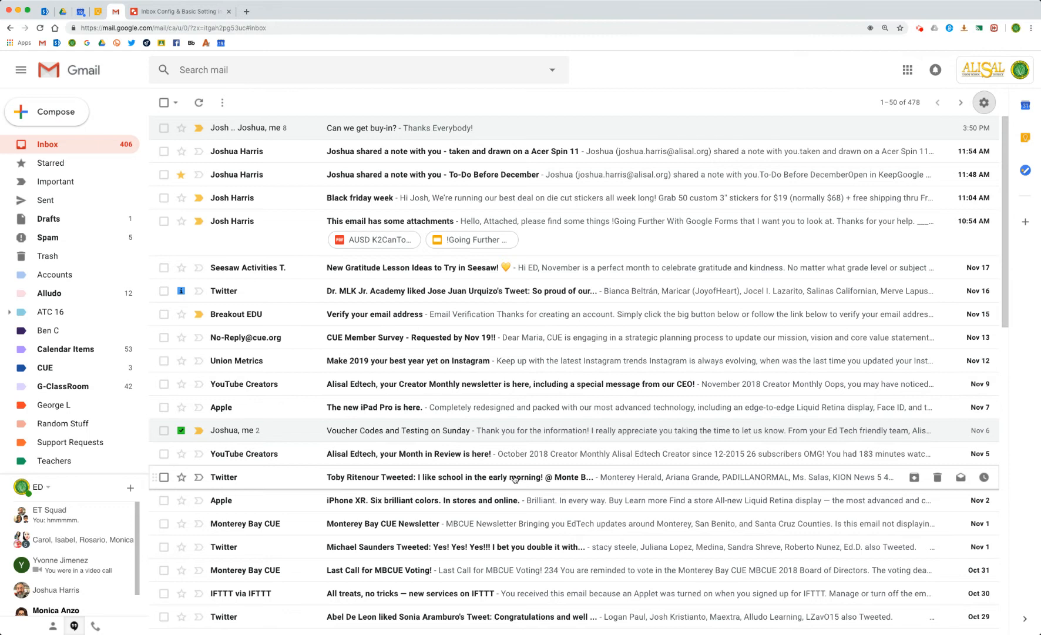
Switch the inbox type to Important first and look through the resulting message sections
click(132, 146)
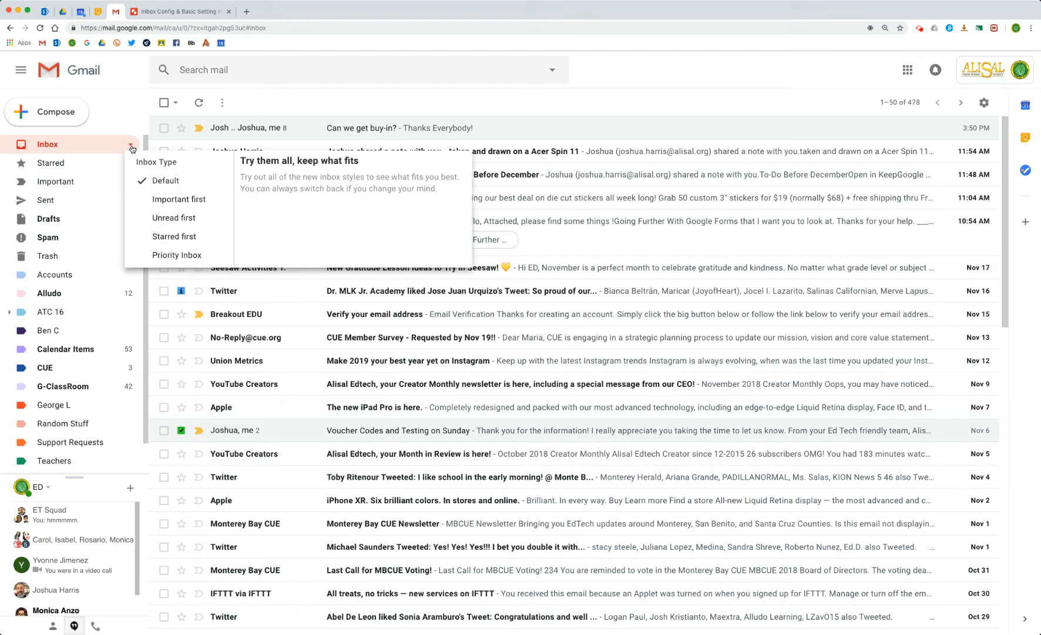
click(129, 112)
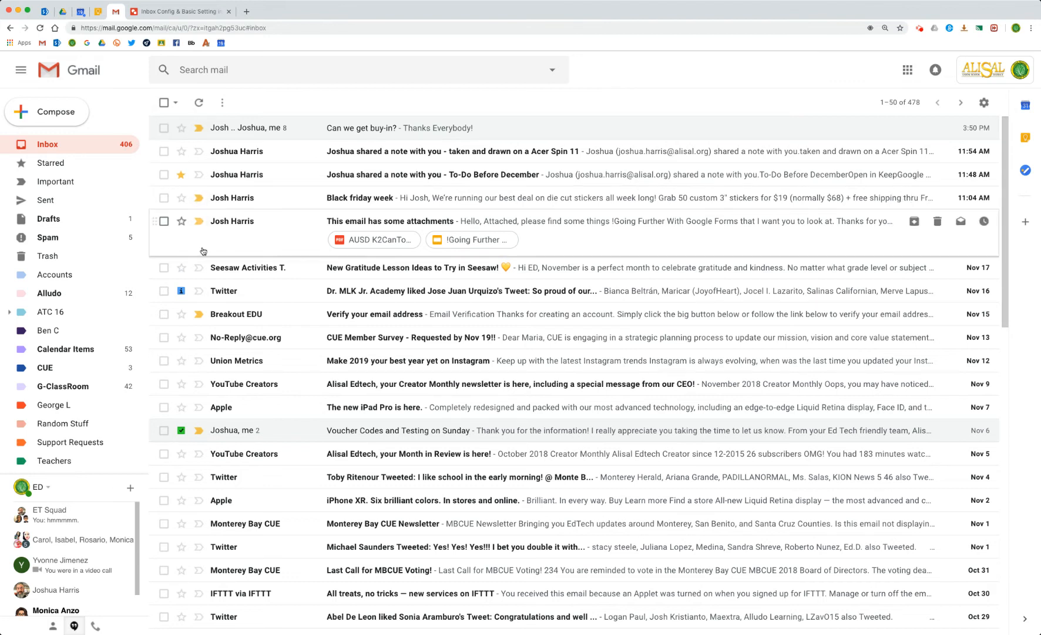
click(131, 146)
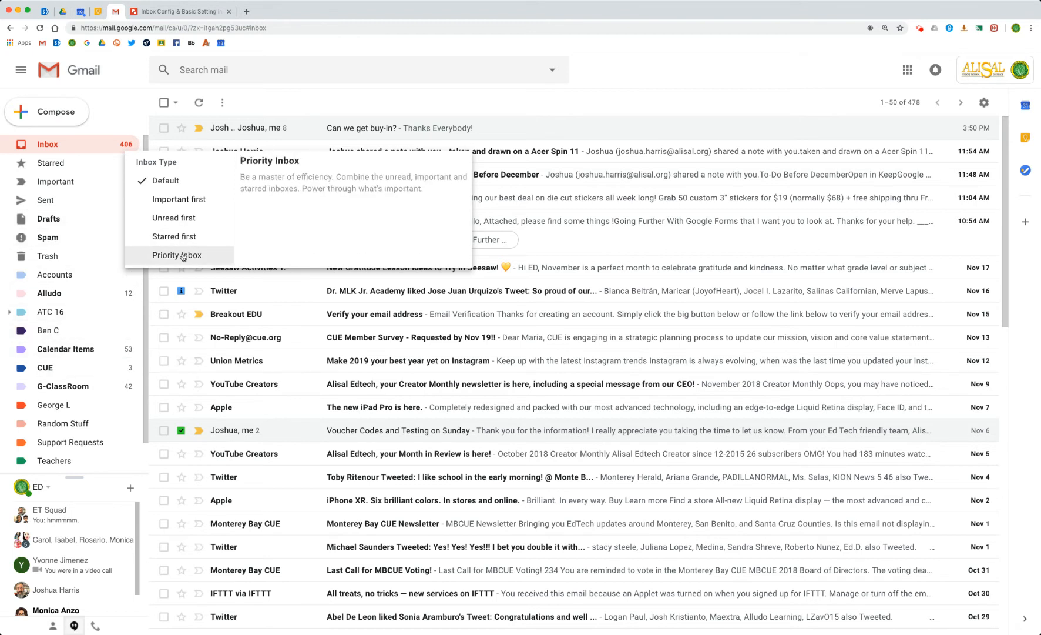
click(151, 201)
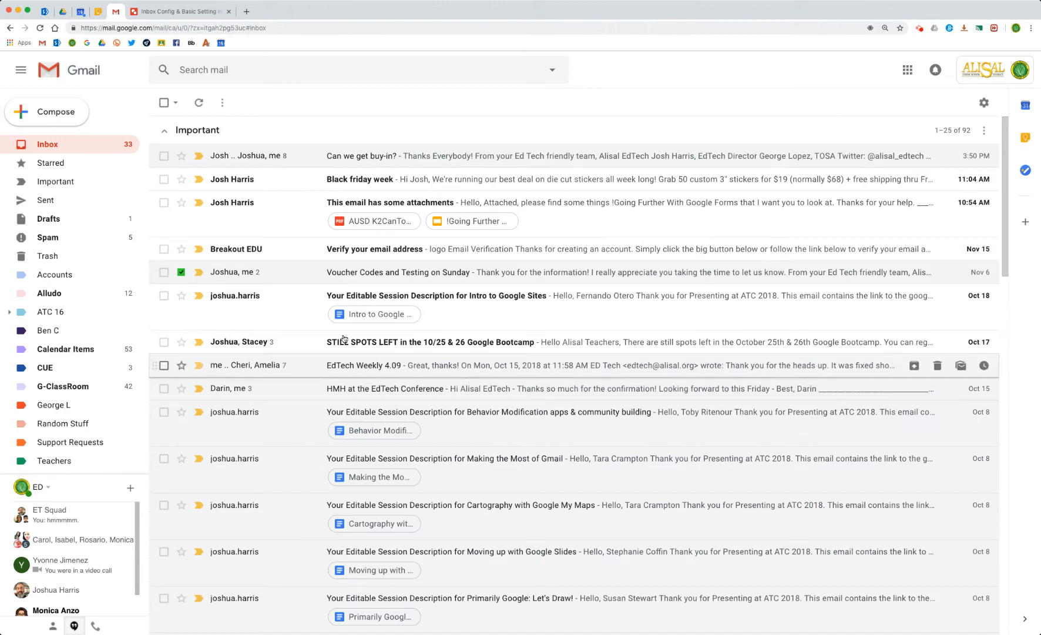
scroll(314, 367, down, 4)
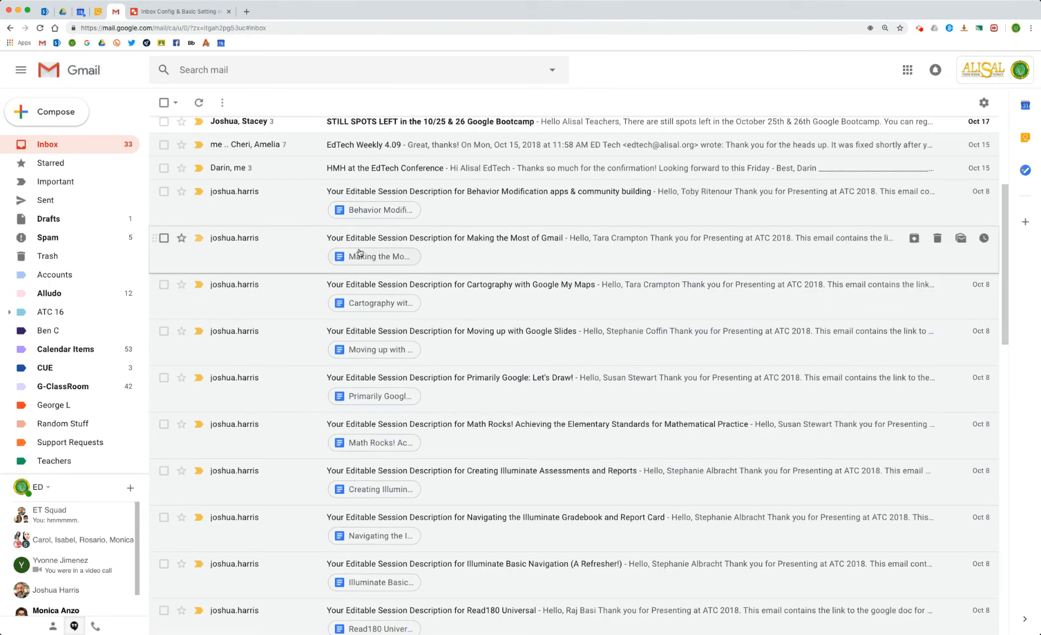
scroll(388, 332, down, 1)
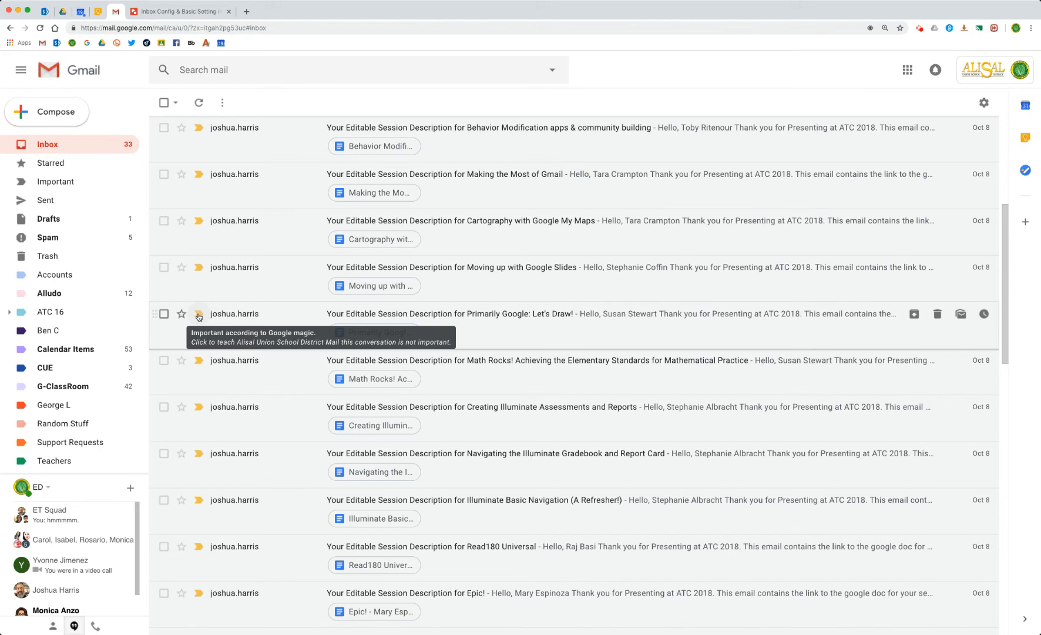
scroll(198, 317, down, 10)
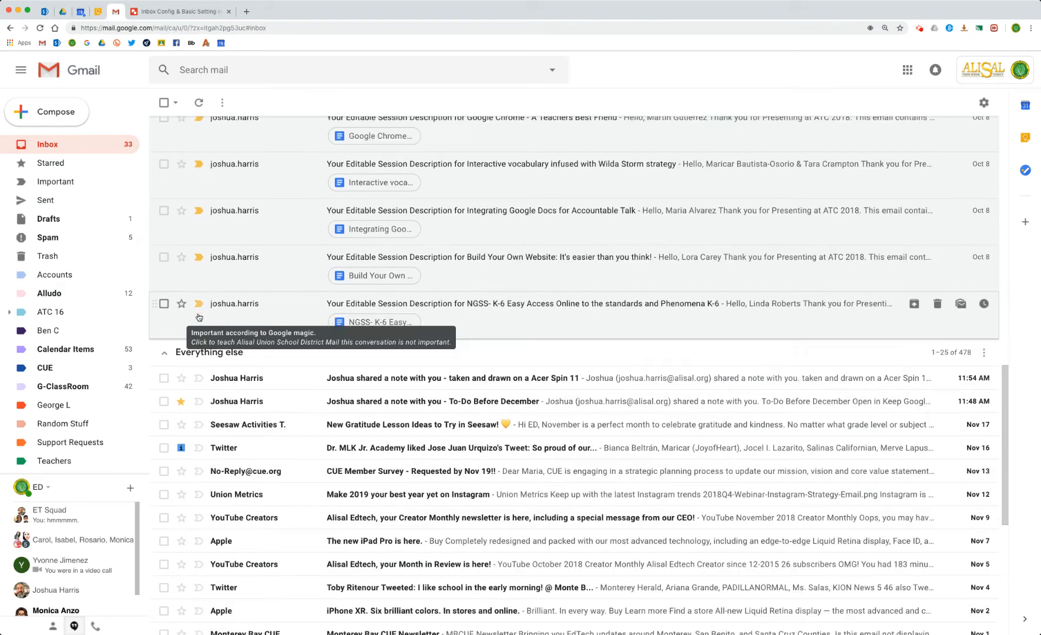
scroll(594, 341, up, 10)
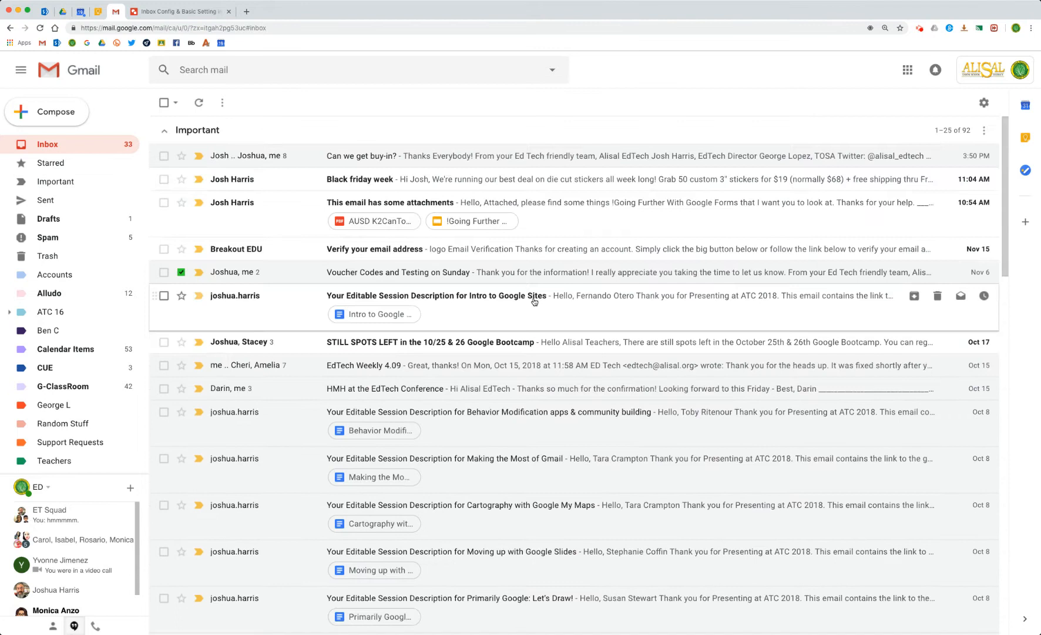
Collapse and re-expand the Important and Everything else sections, and review the messages in both
click(167, 132)
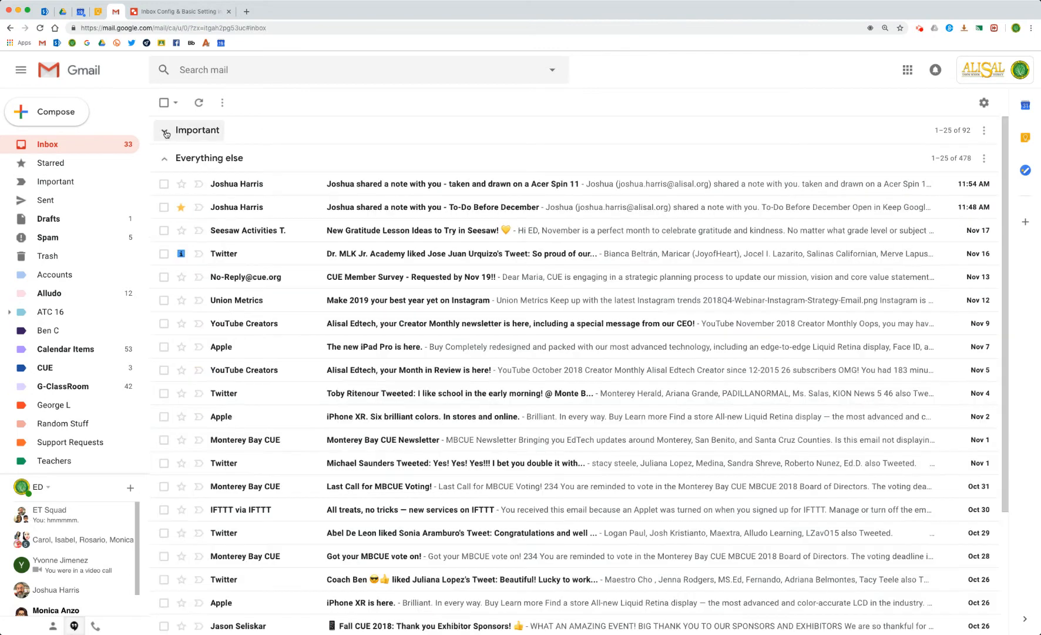
click(166, 131)
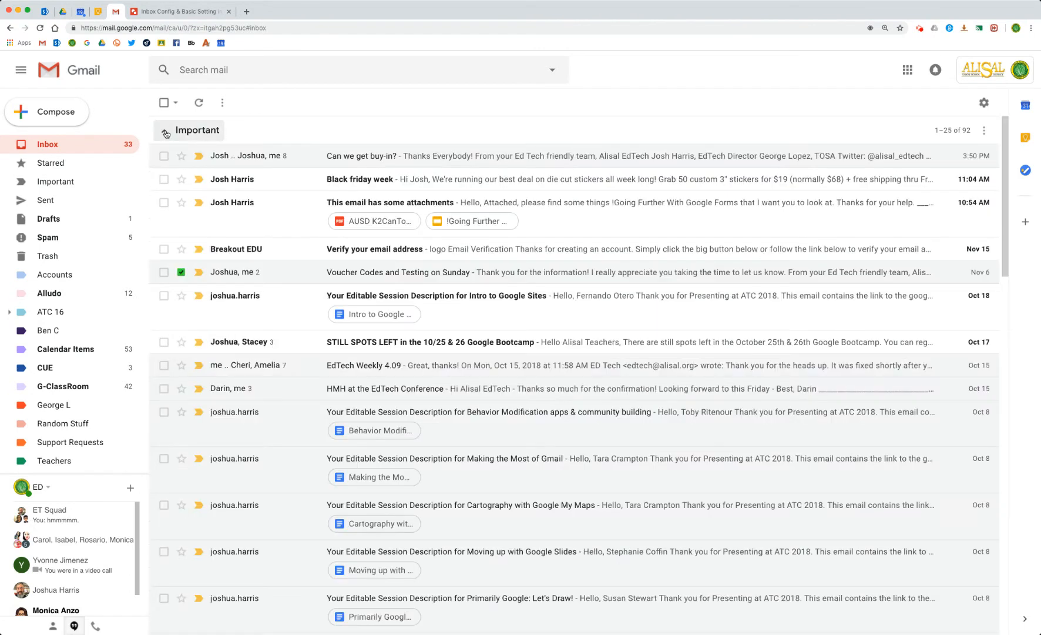
click(165, 132)
click(163, 159)
click(164, 160)
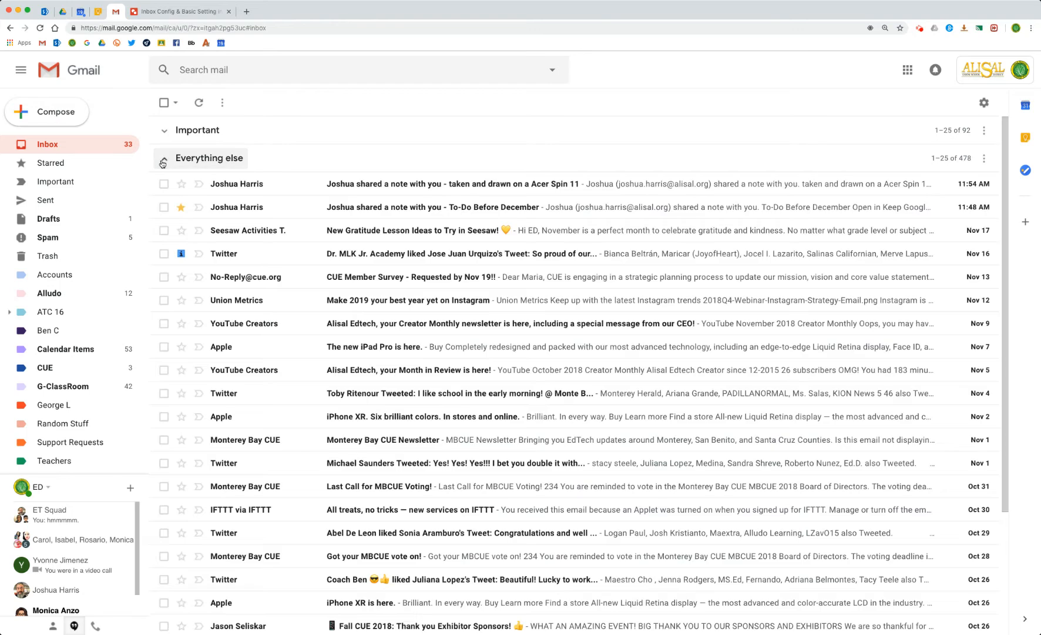
click(164, 130)
scroll(291, 302, down, 10)
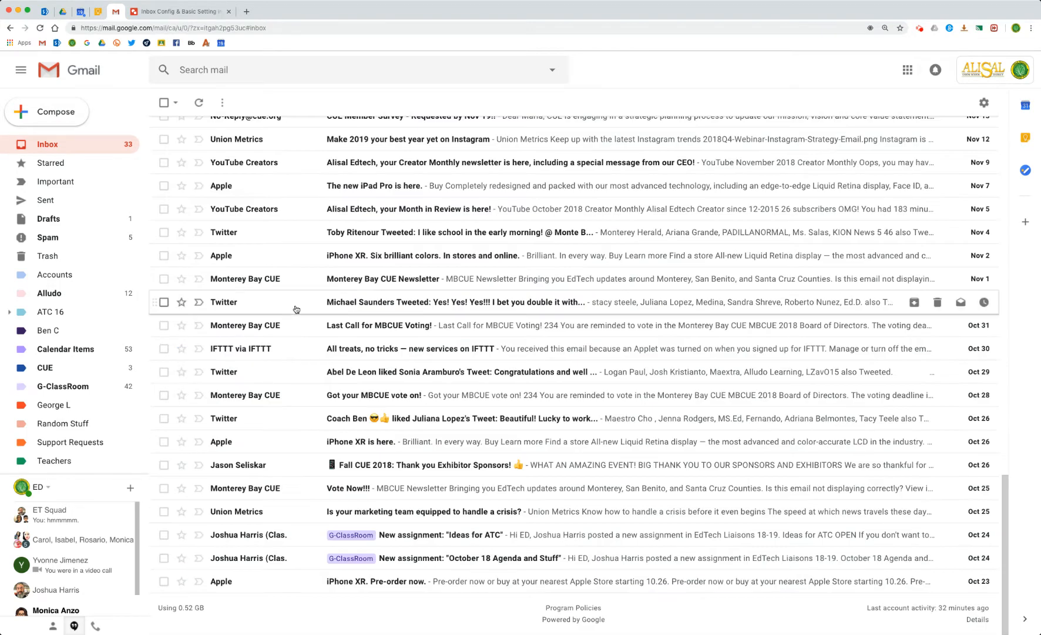
scroll(304, 226, up, 10)
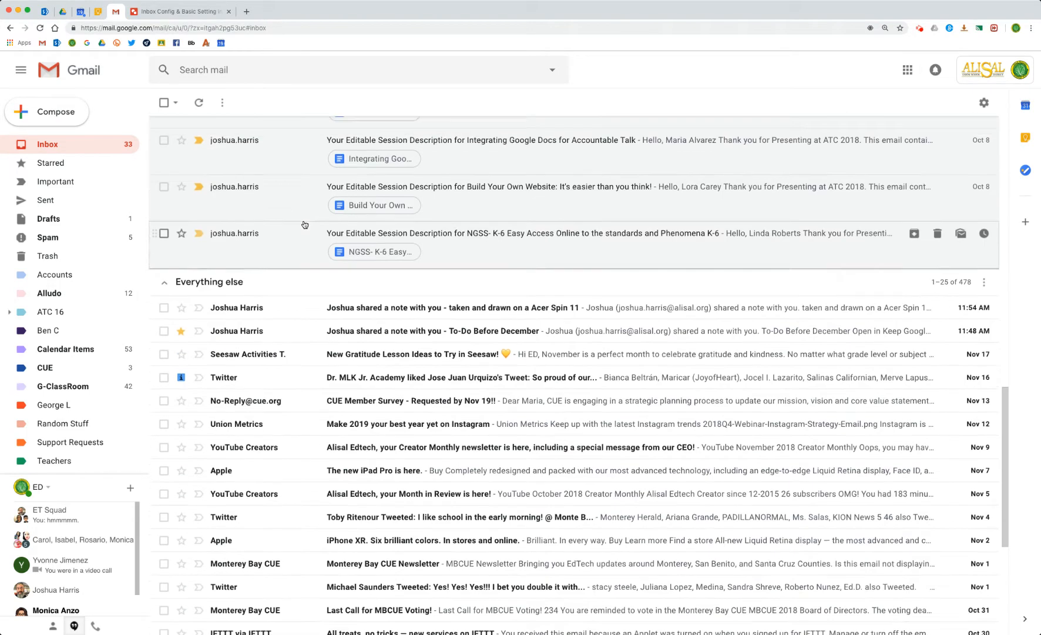
scroll(305, 224, up, 5)
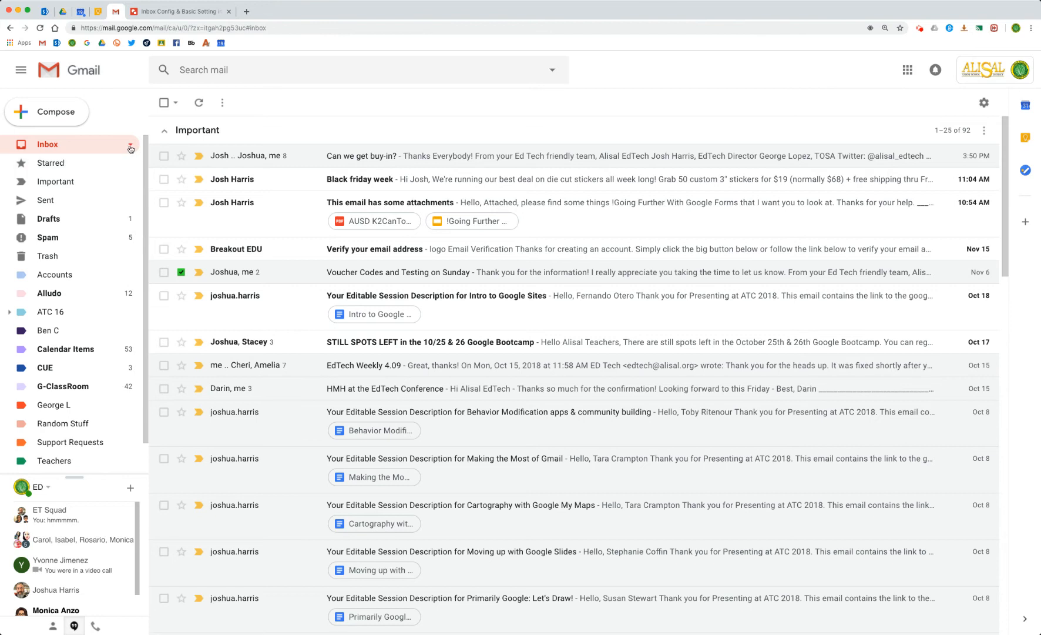
Switch the inbox type to Unread first, and collapse and re-expand its Unread section
click(132, 144)
click(152, 218)
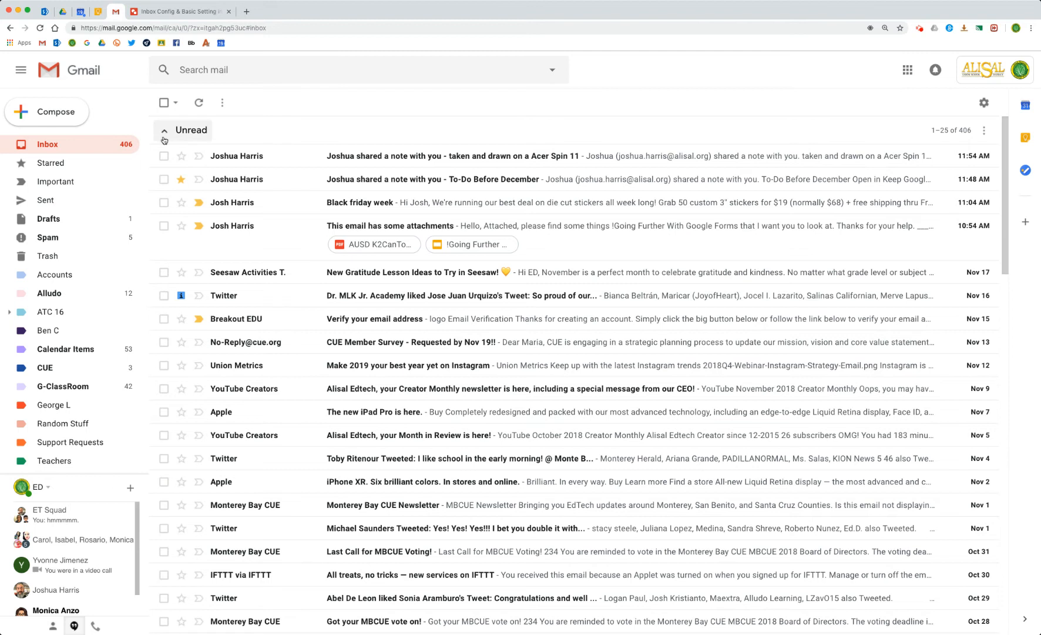
click(165, 139)
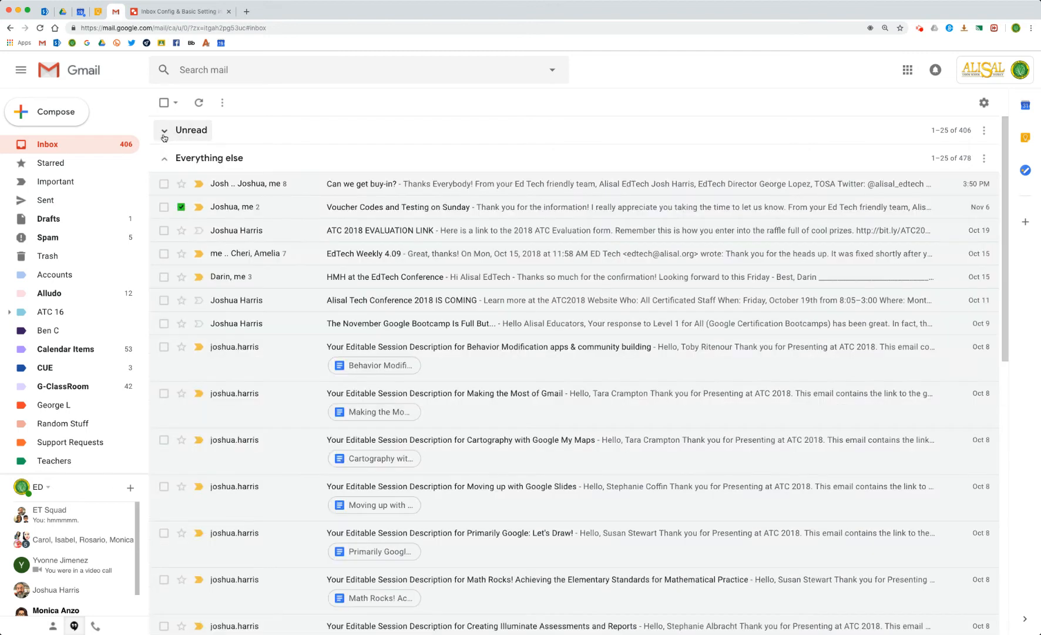
click(164, 137)
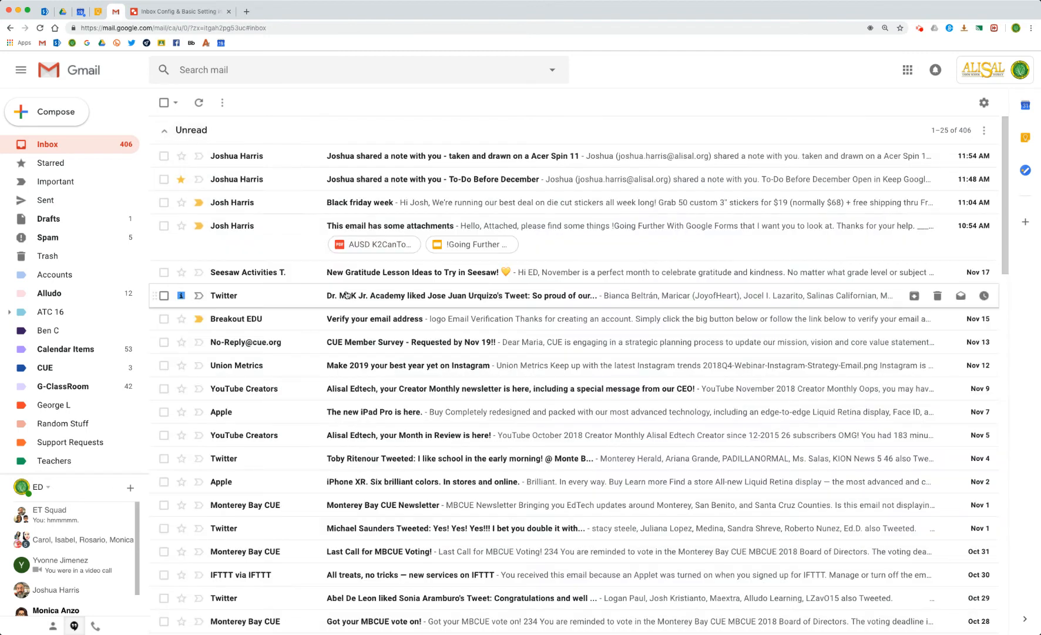
Look through the messages grouped under the Unread and Everything else sections
scroll(346, 297, down, 10)
scroll(347, 297, up, 10)
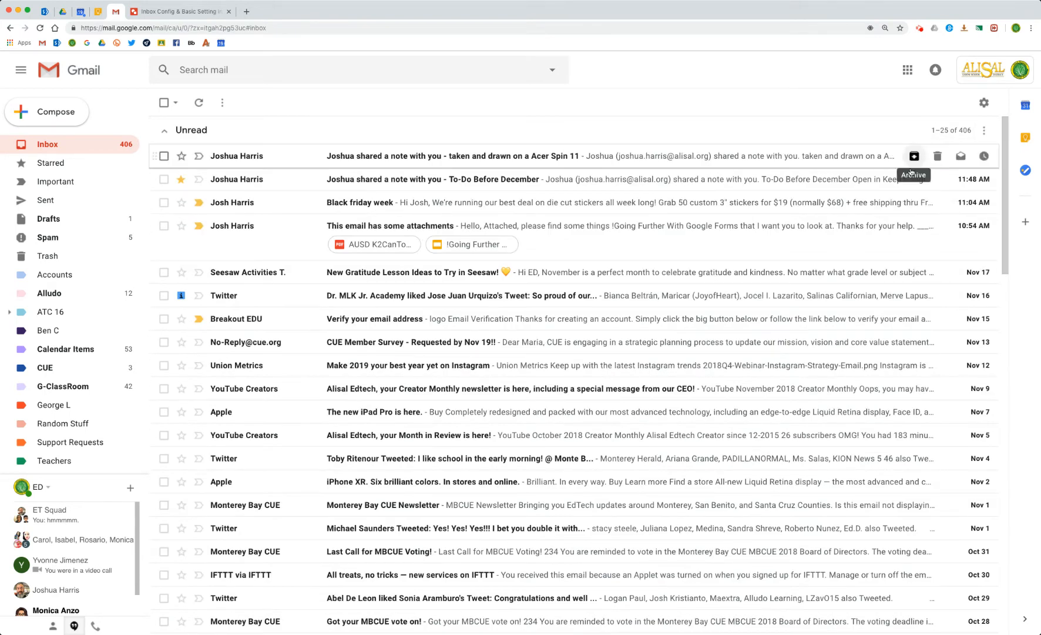
scroll(697, 385, down, 5)
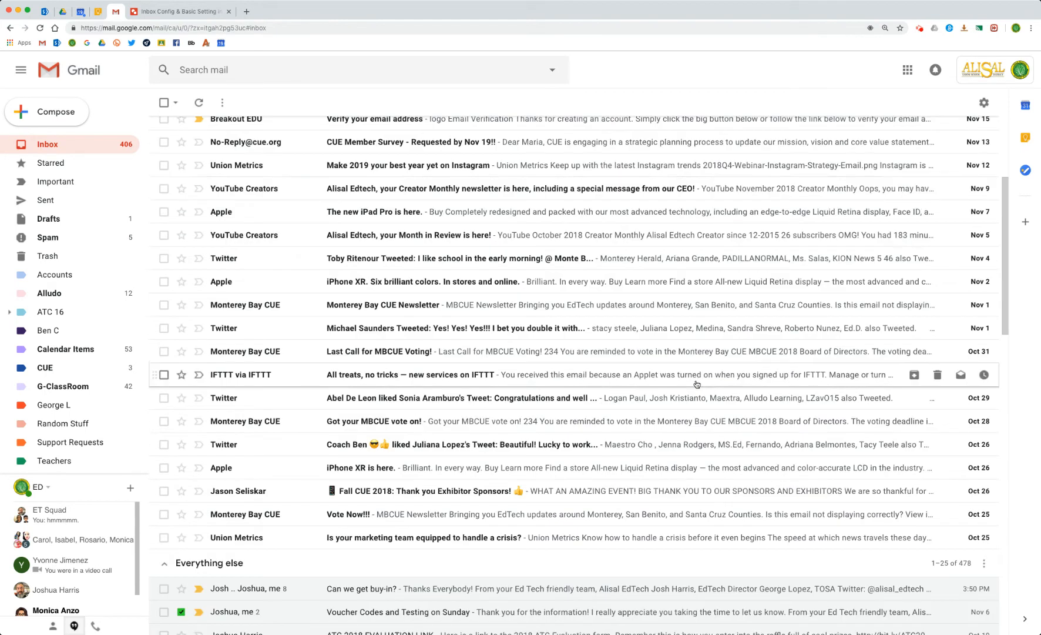
scroll(696, 385, down, 6)
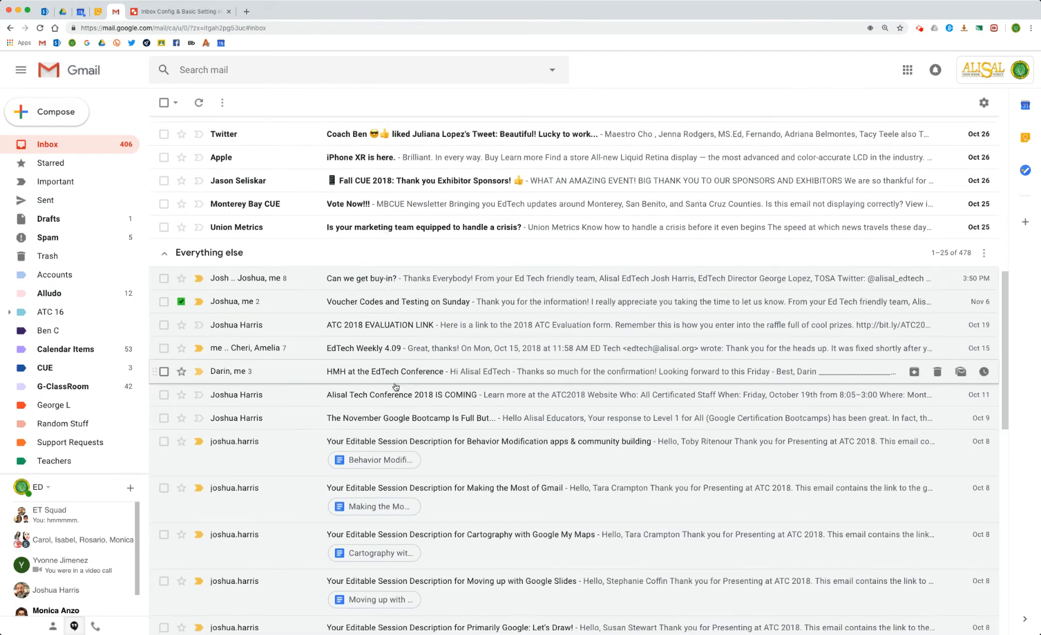
scroll(393, 376, down, 10)
scroll(396, 386, up, 15)
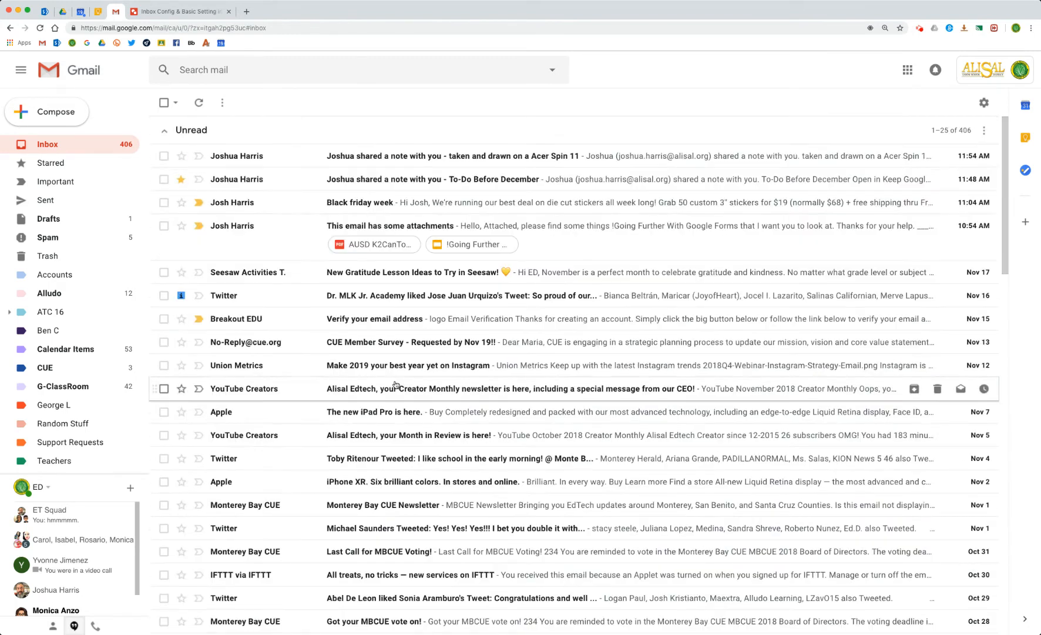
Switch the inbox type to Priority Inbox and look through its message sections
click(132, 146)
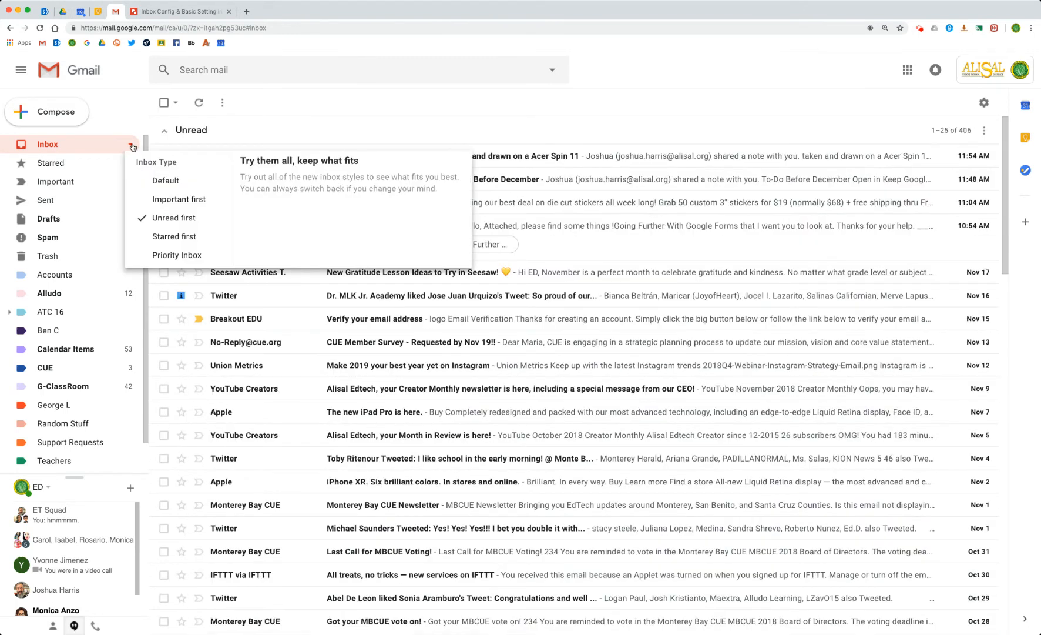
click(174, 255)
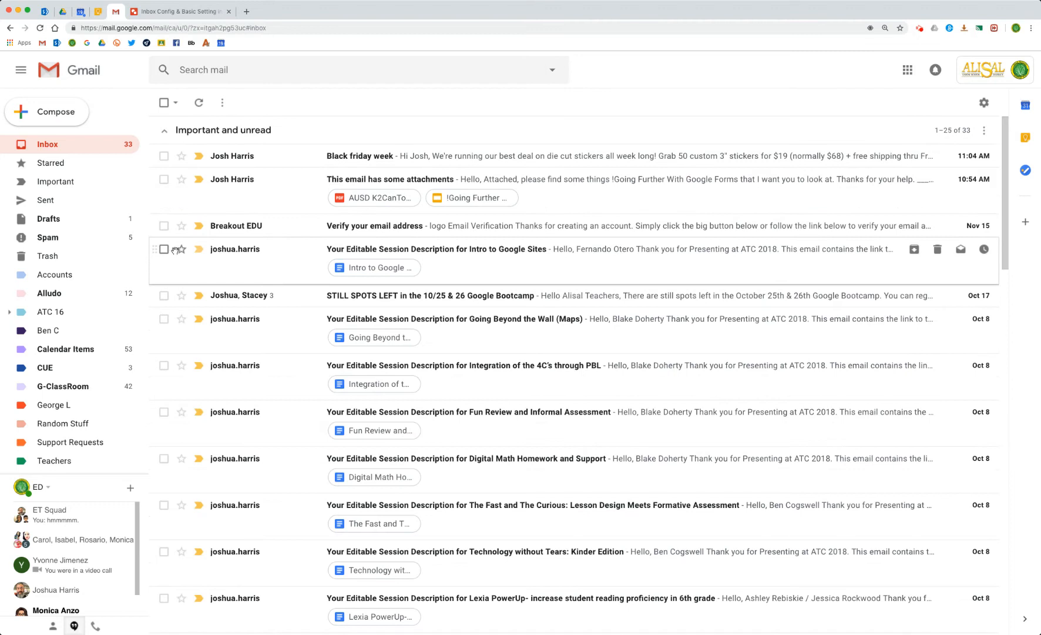
scroll(299, 359, down, 15)
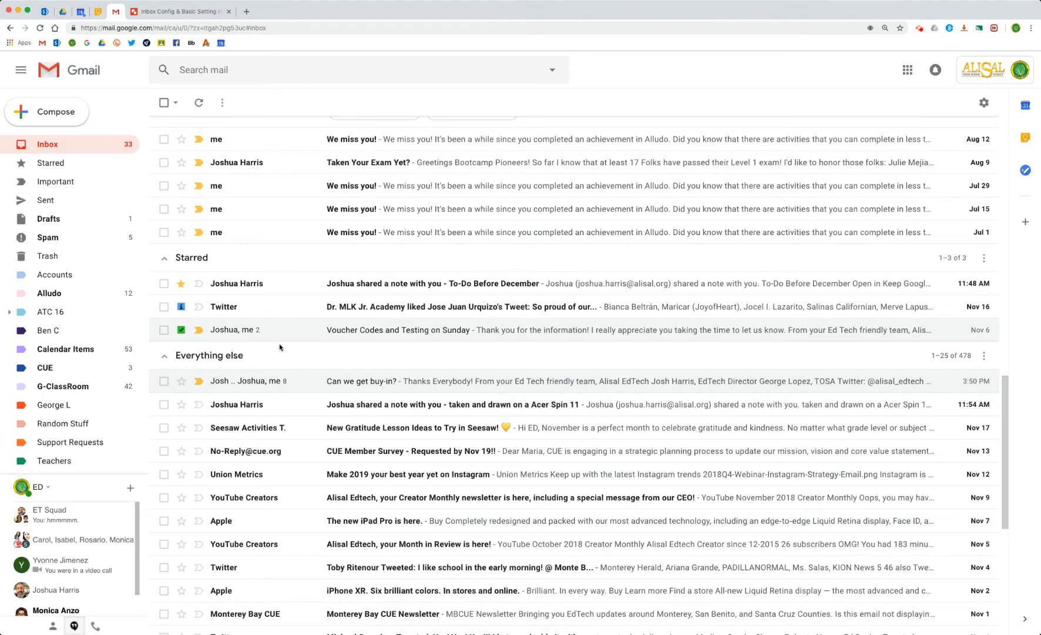
Return the inbox type to Default
scroll(279, 347, up, 15)
click(130, 147)
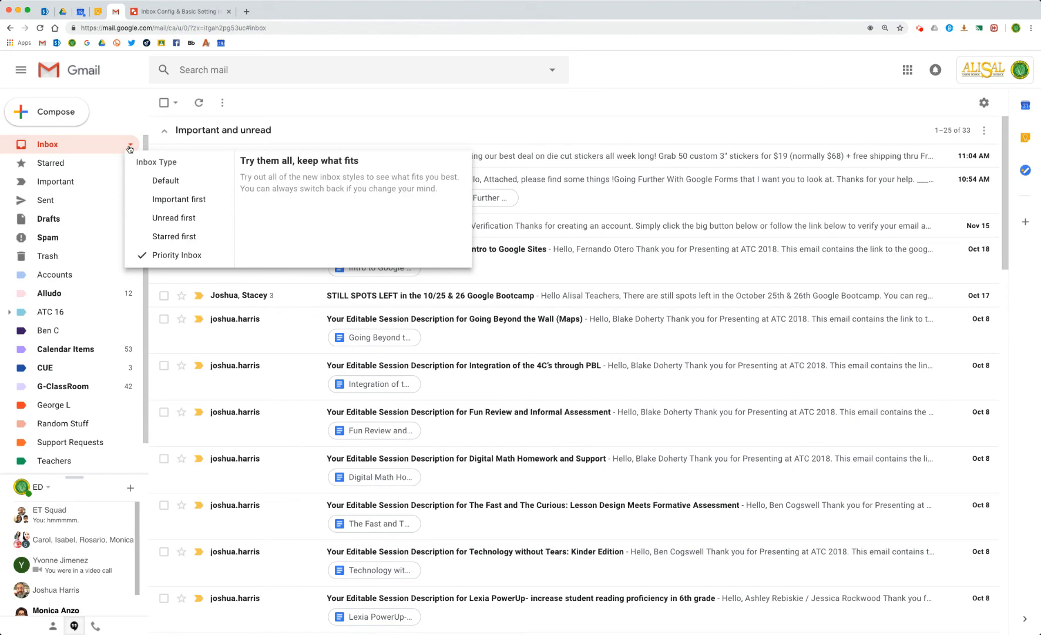
click(158, 185)
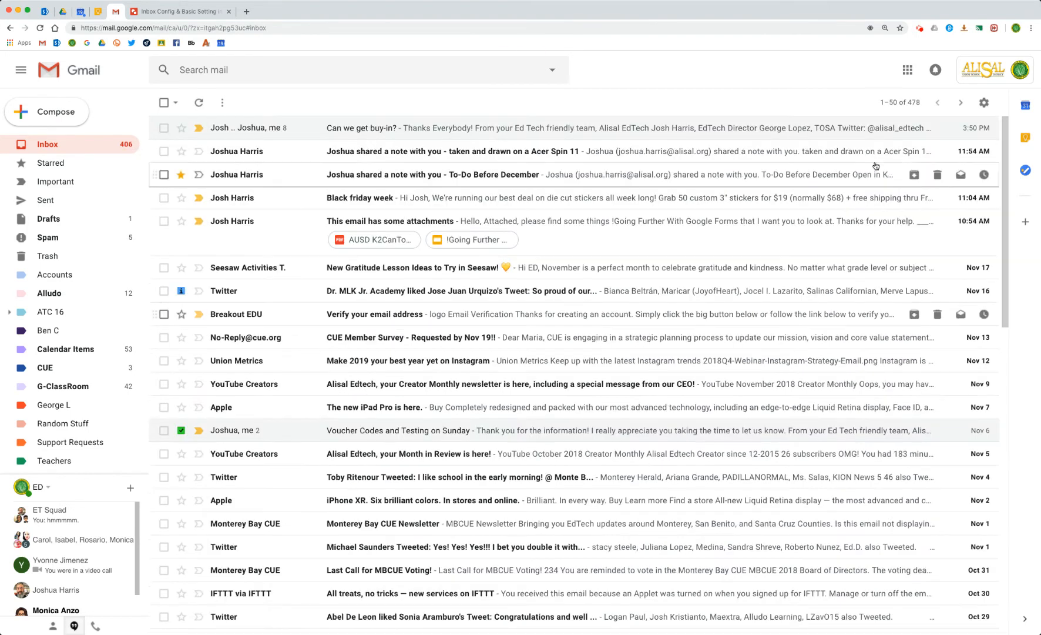
Configure the inbox to show the Social, Promotions, Updates and Forums tabs in addition to Primary
click(987, 104)
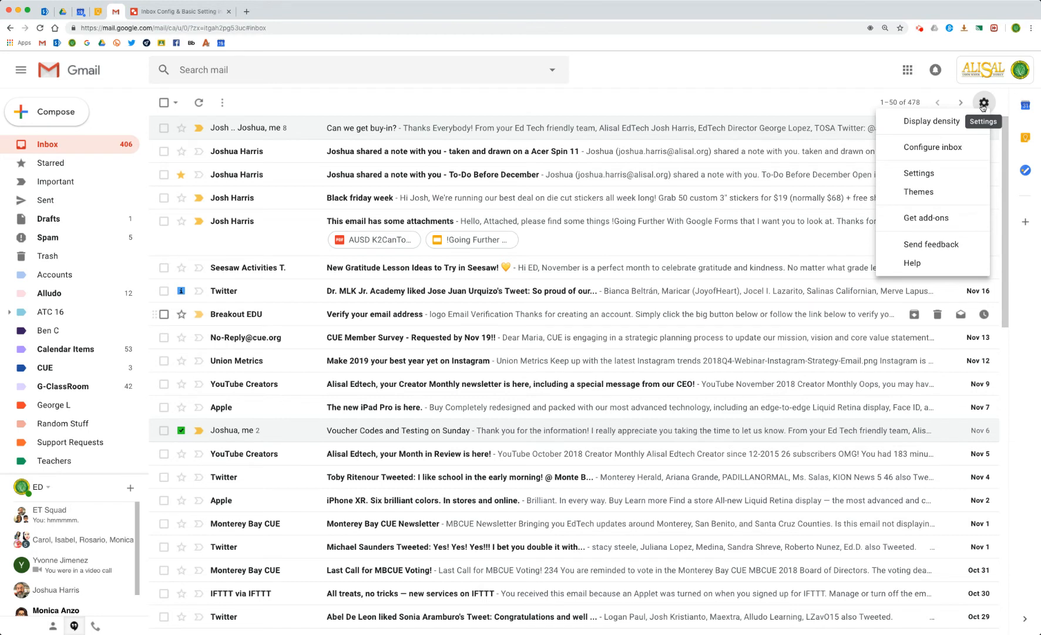
click(963, 151)
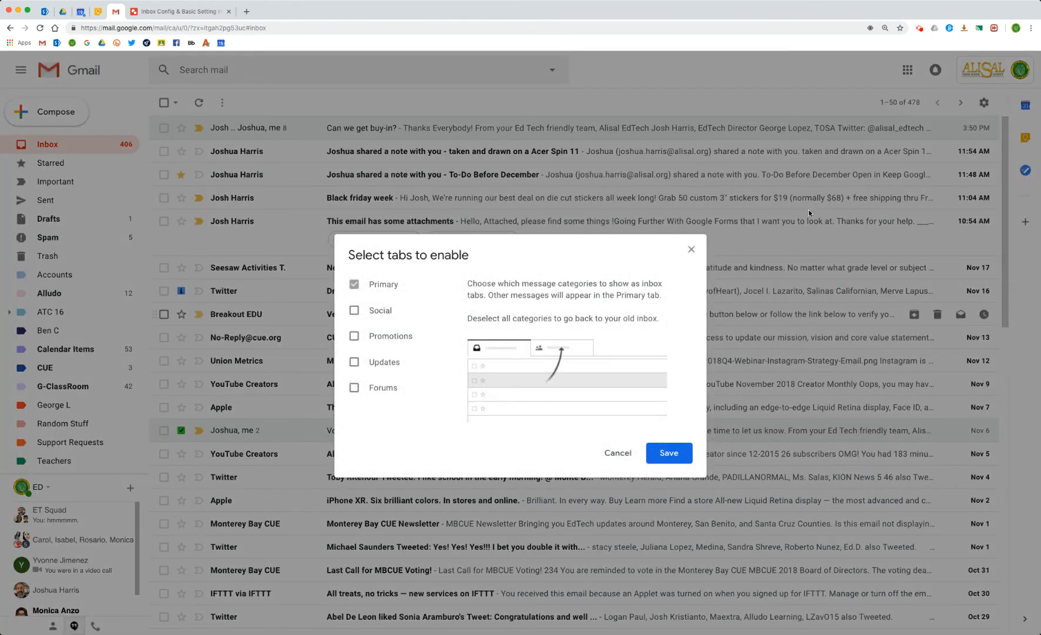
mouse_move(421, 310)
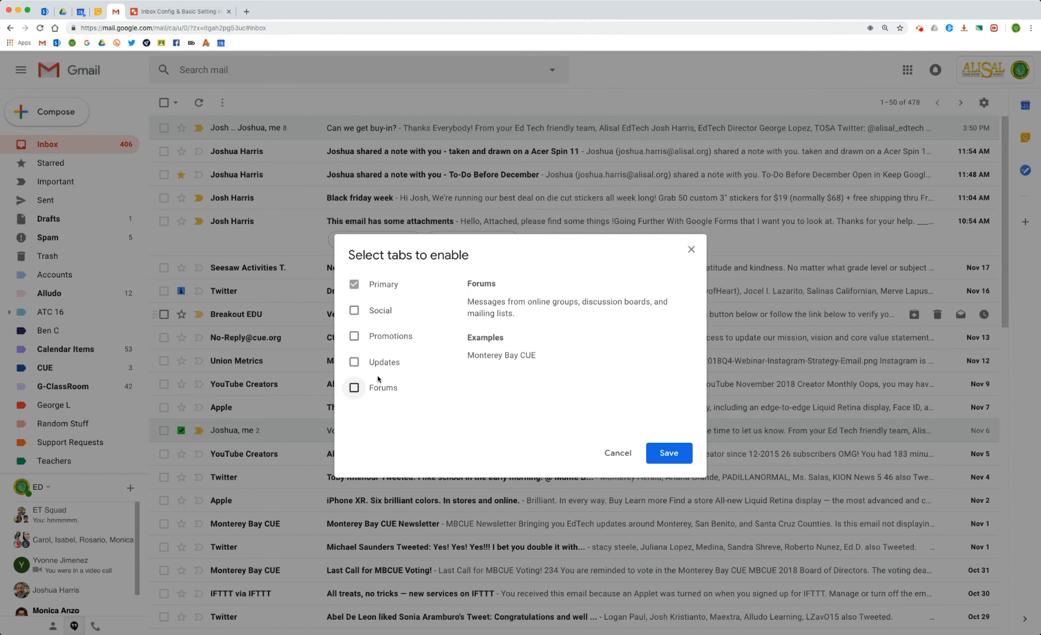
click(353, 310)
click(354, 336)
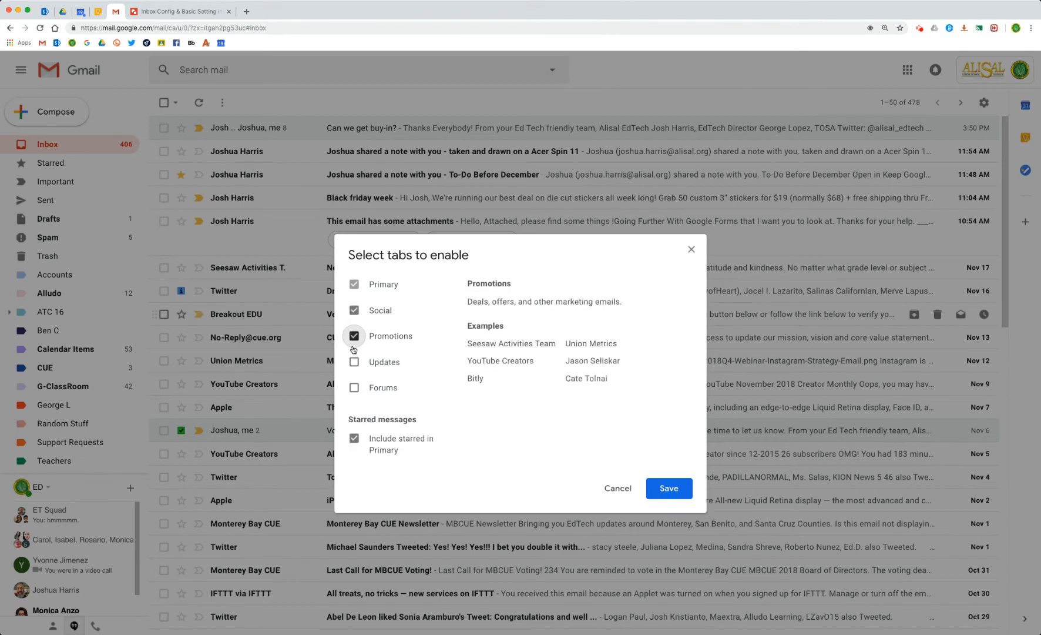
click(353, 362)
click(354, 387)
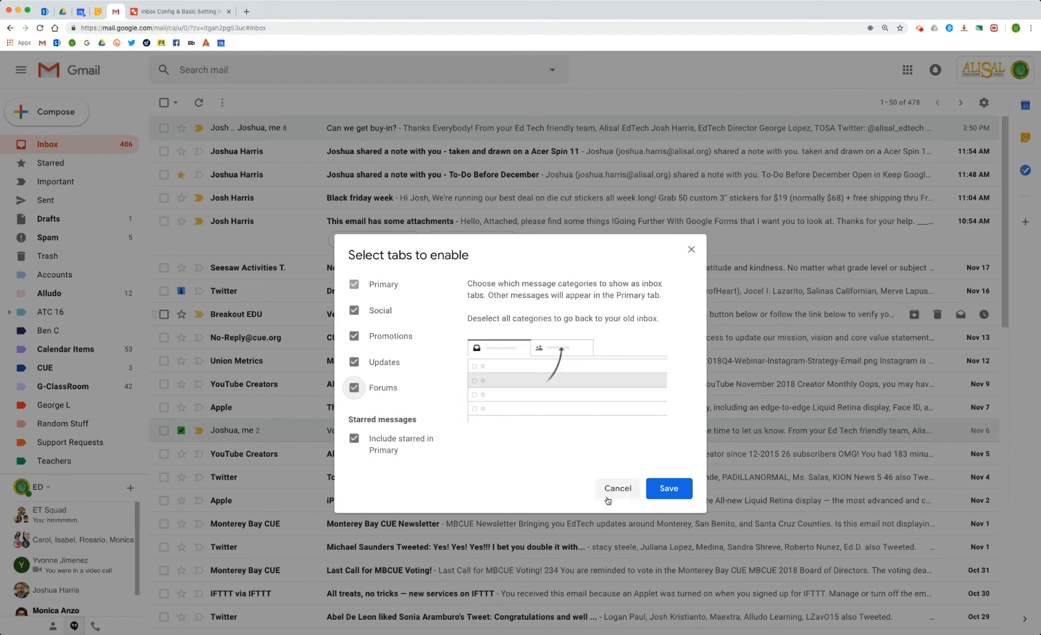
click(668, 490)
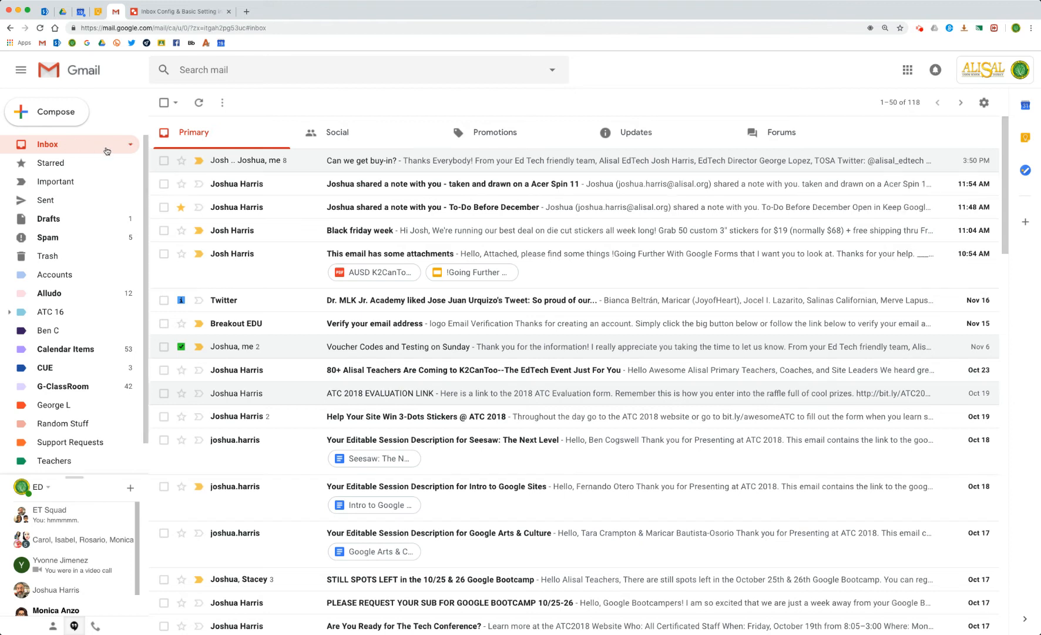
Look through the messages sorted into the Primary and Social categories
scroll(467, 482, down, 3)
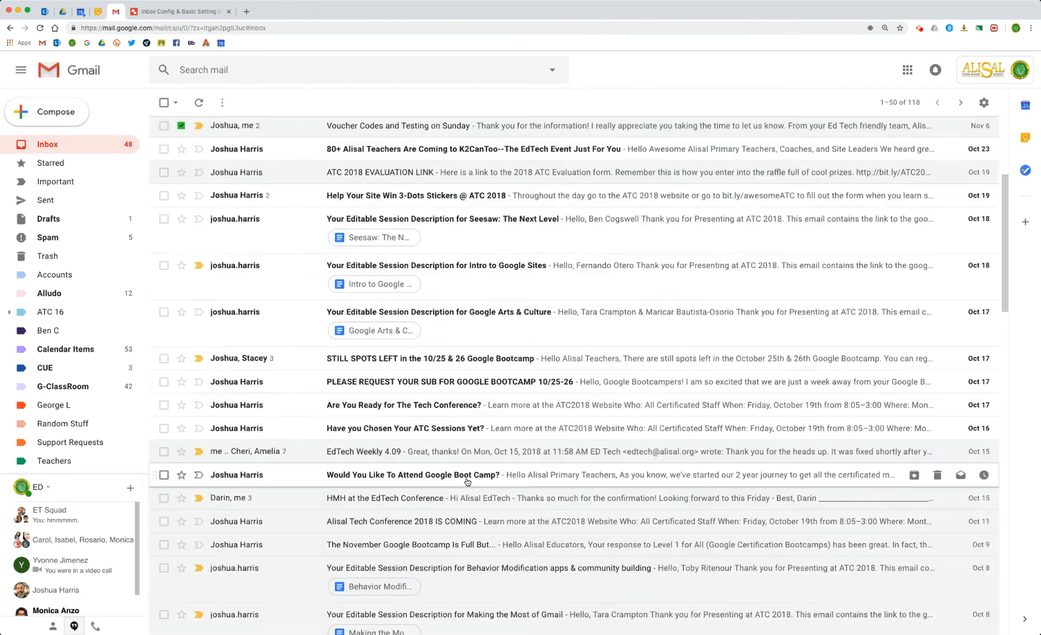
scroll(467, 482, up, 3)
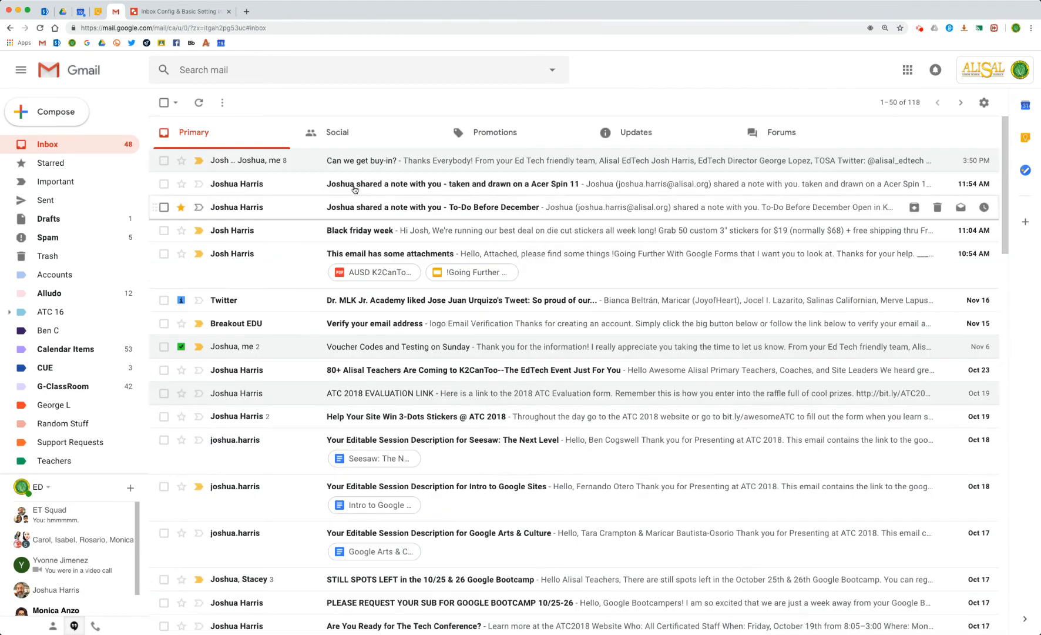
click(370, 139)
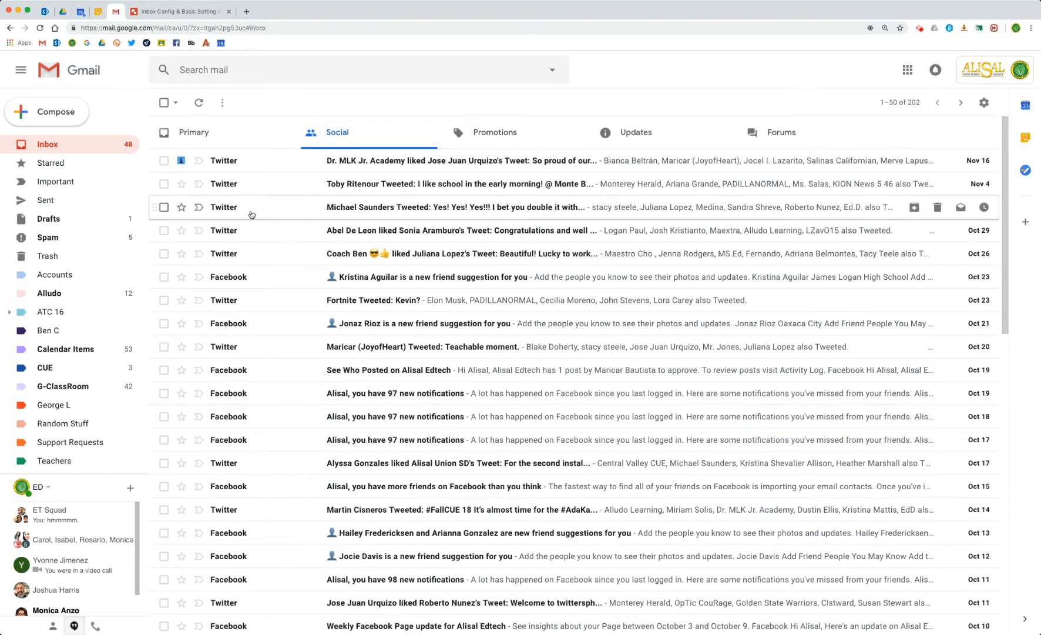
scroll(290, 399, down, 5)
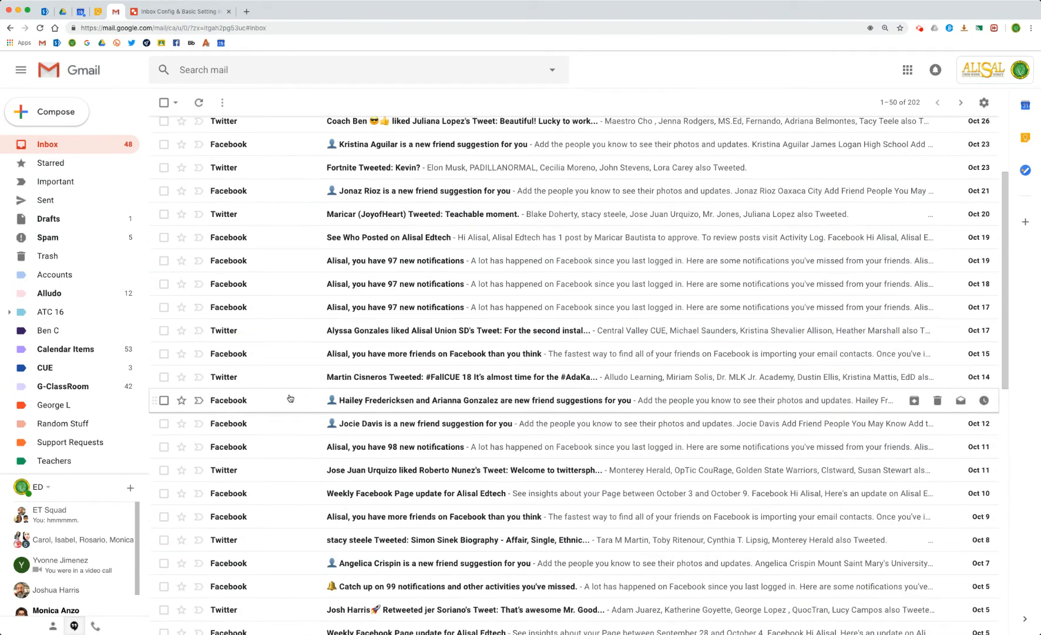
scroll(291, 398, down, 3)
scroll(288, 399, up, 8)
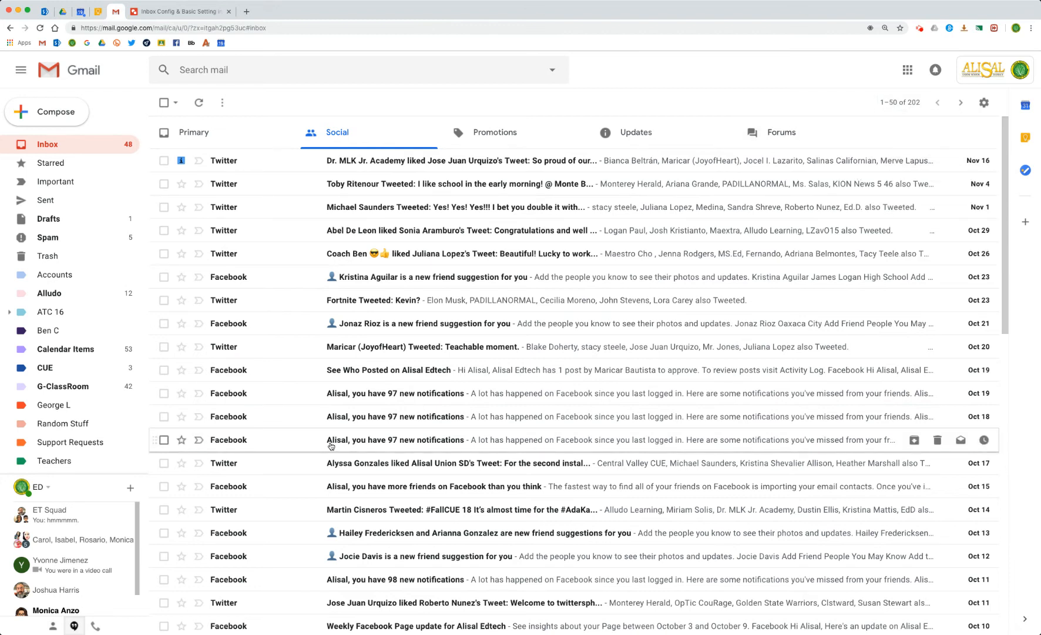
Look through the messages in the Promotions, Updates and Forums categories
click(459, 132)
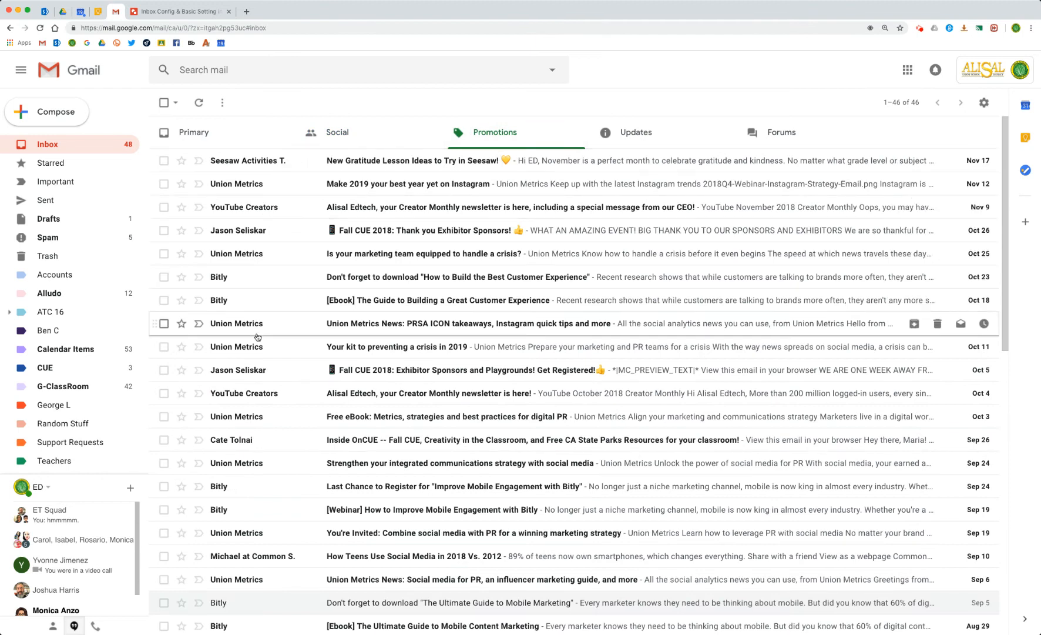
scroll(267, 366, down, 2)
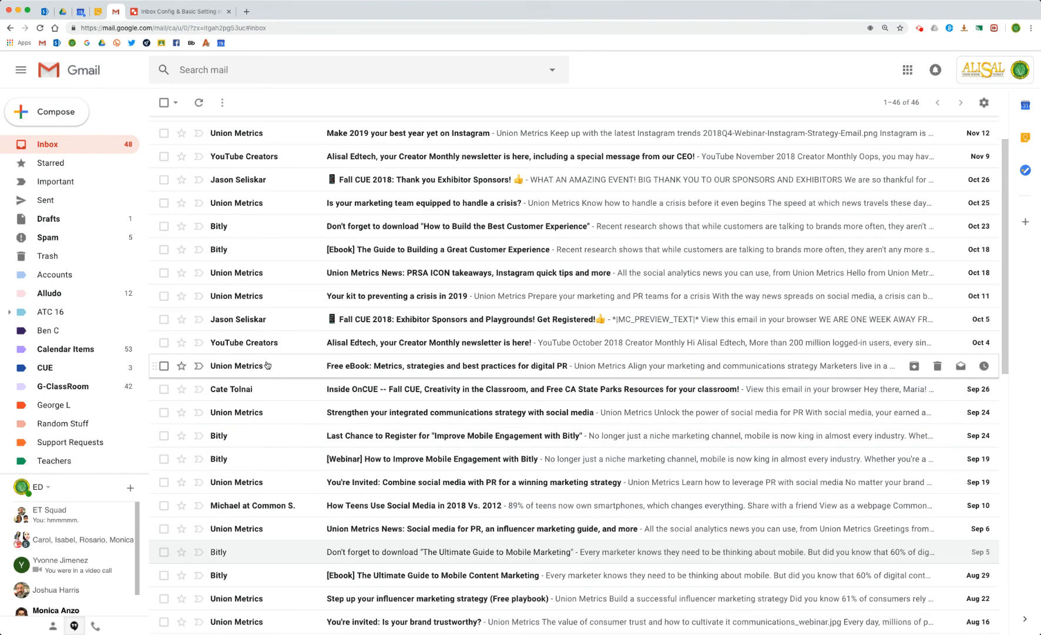
scroll(267, 366, up, 2)
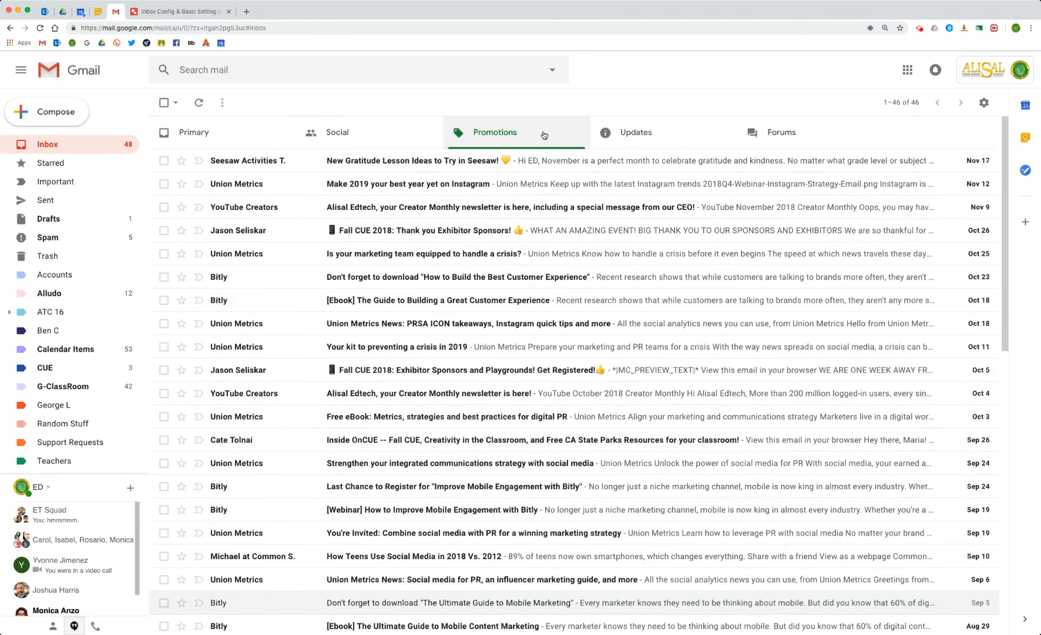
click(643, 141)
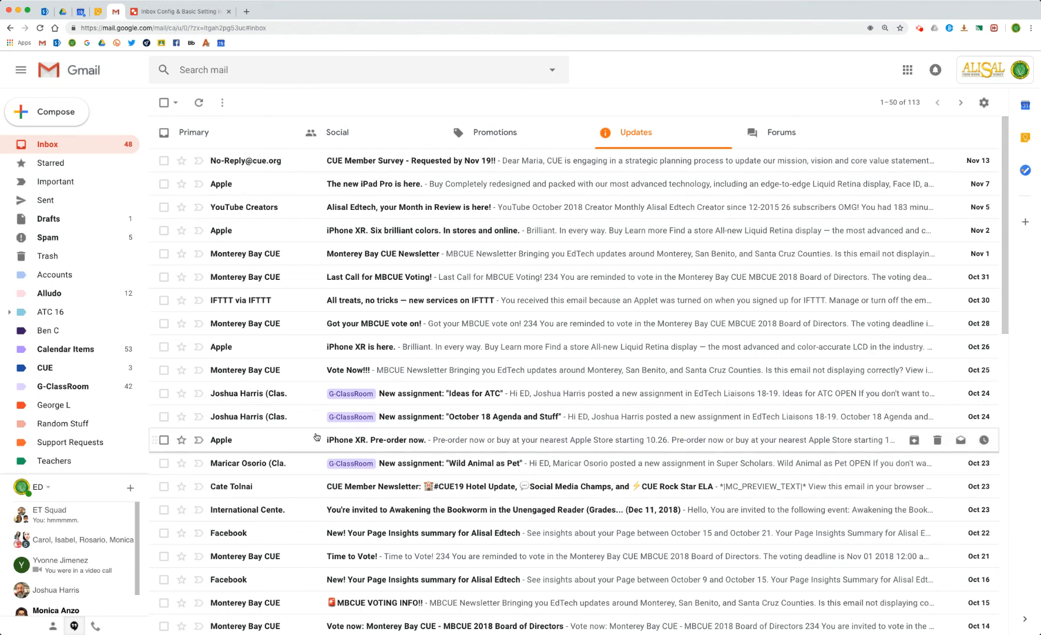
click(787, 140)
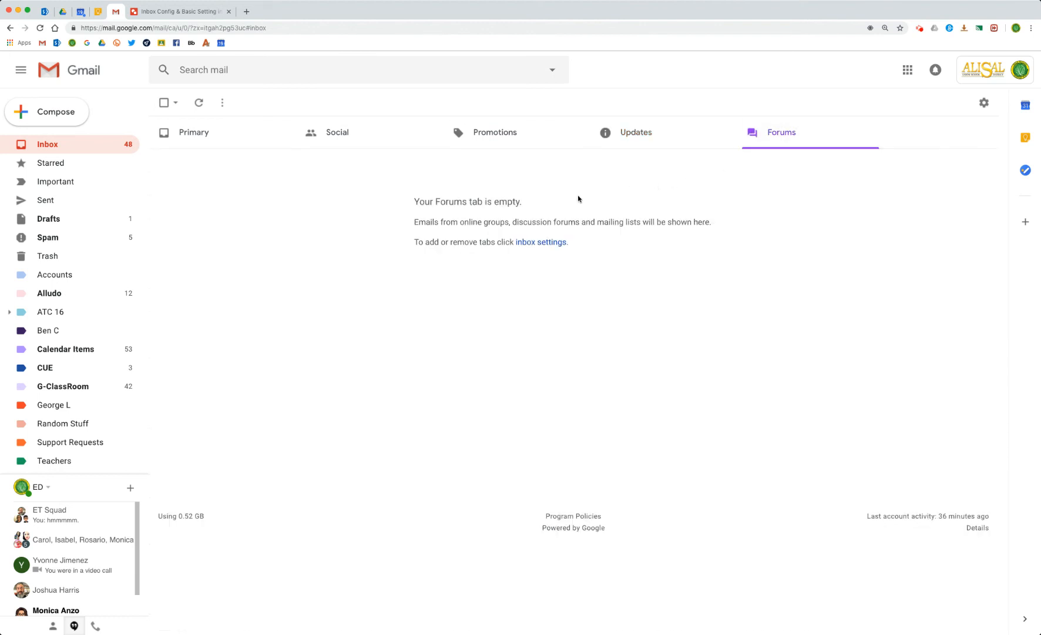
Mark all conversations in the Social category as read, including those beyond the current page, and clear the selection
click(642, 138)
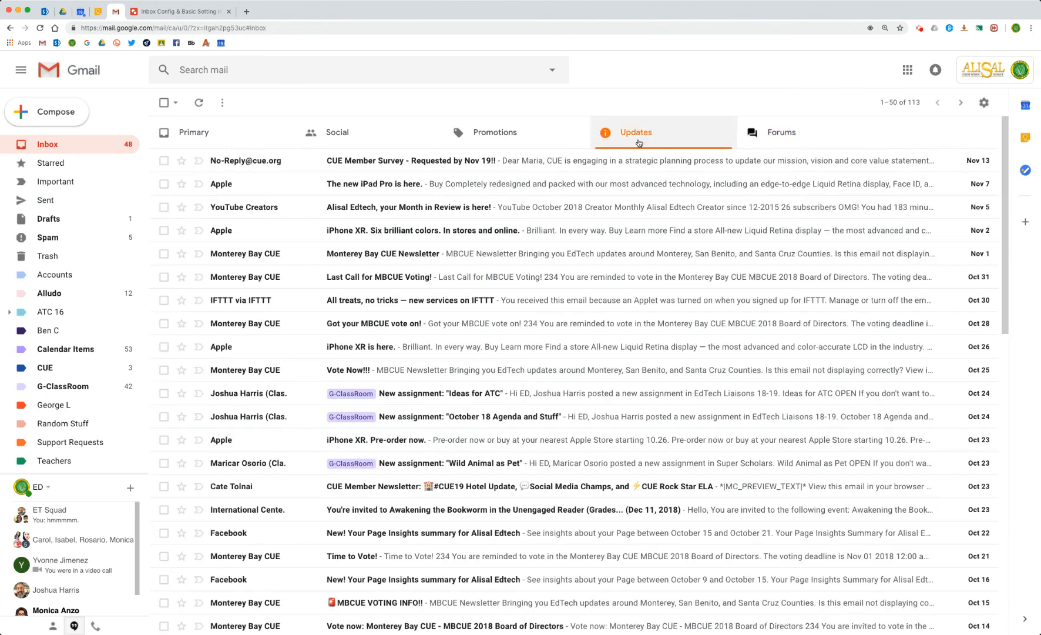
click(538, 143)
click(382, 139)
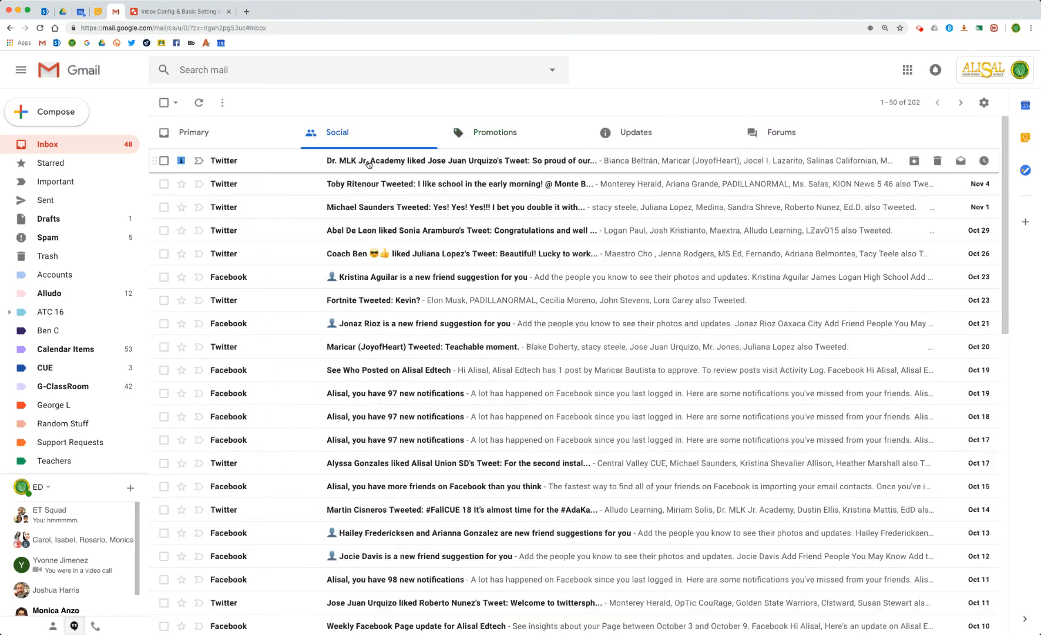
click(164, 103)
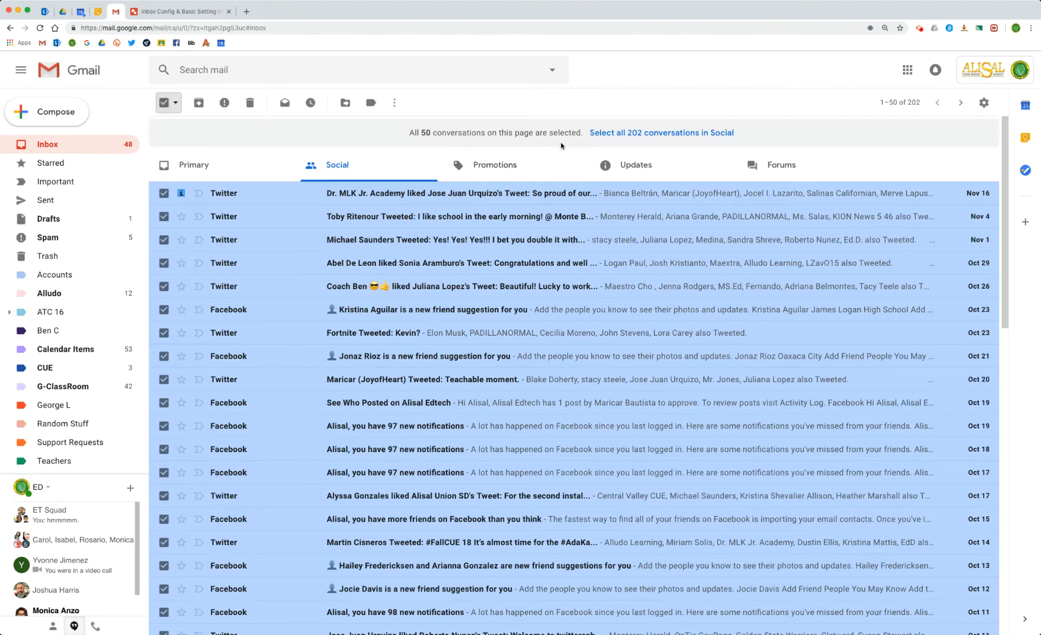
click(635, 136)
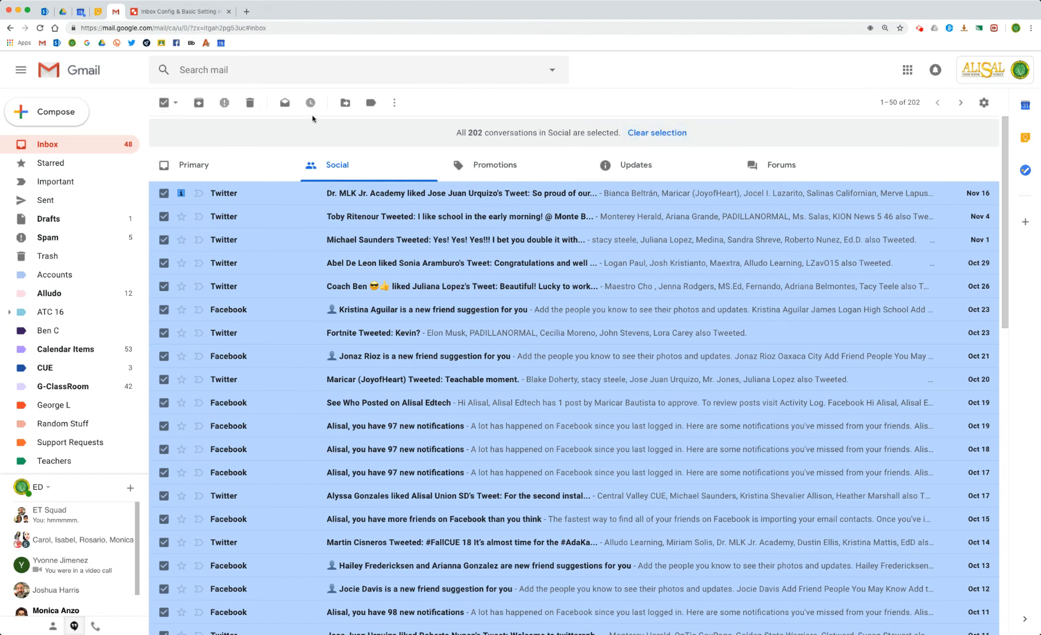
click(286, 104)
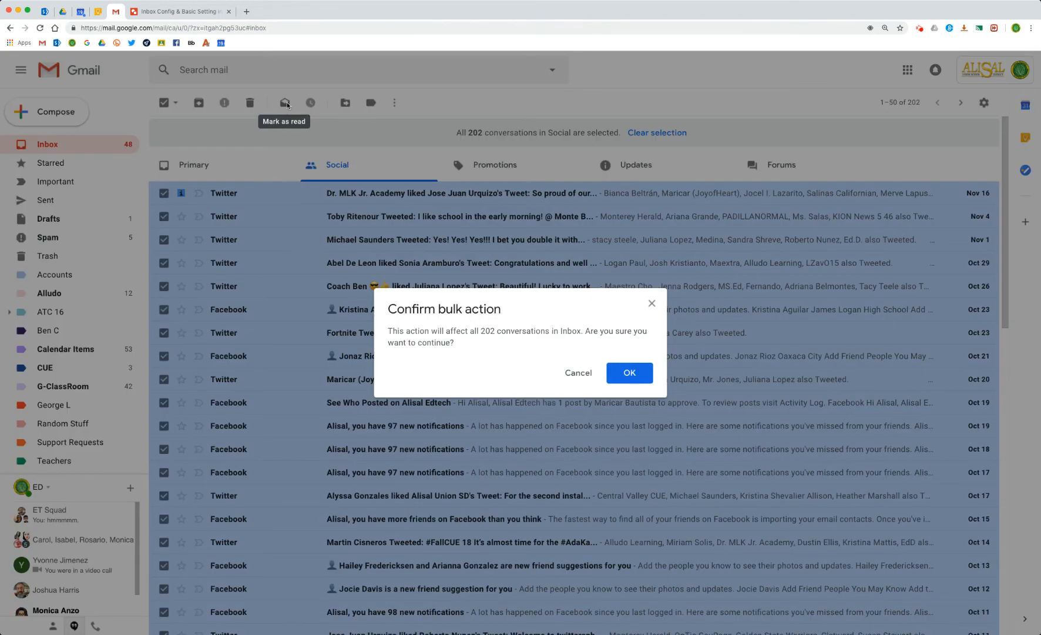
click(623, 382)
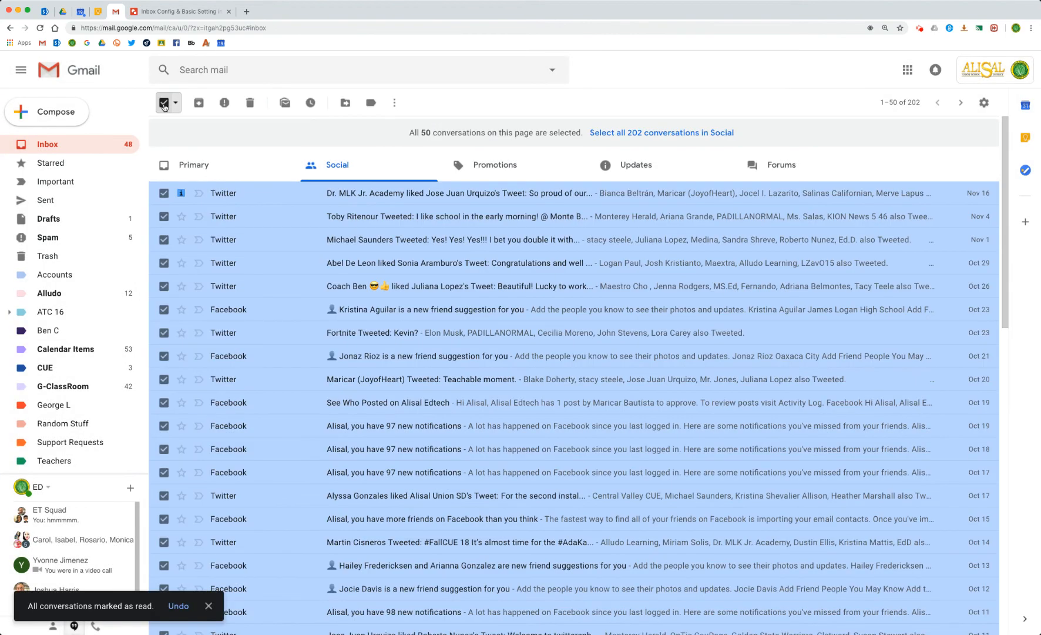
click(164, 104)
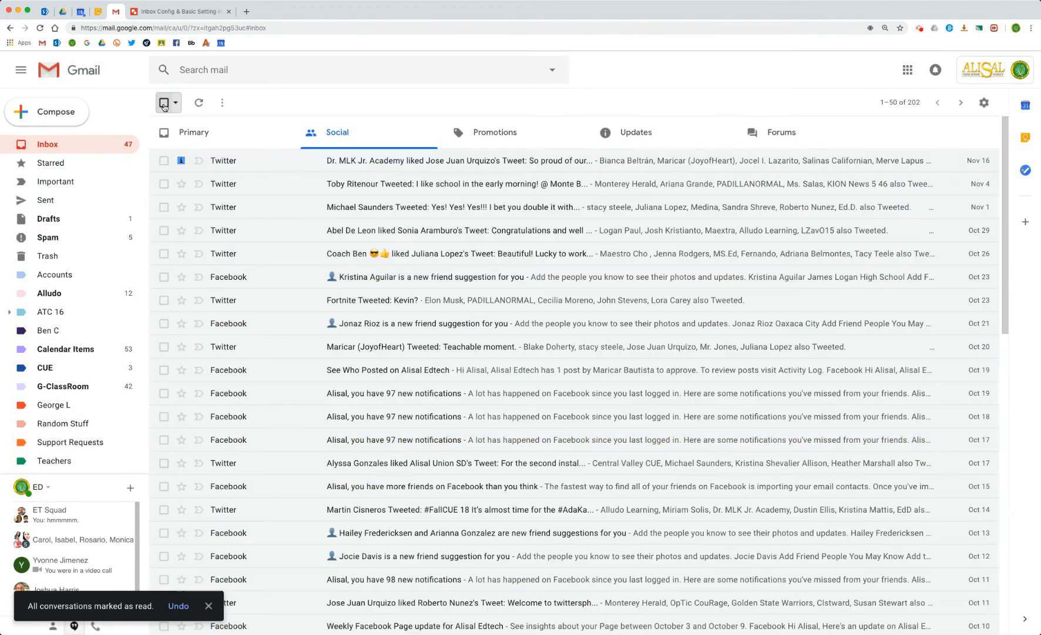
Check the read status of the Social messages, and look through the Primary messages
scroll(360, 430, down, 3)
scroll(366, 430, up, 3)
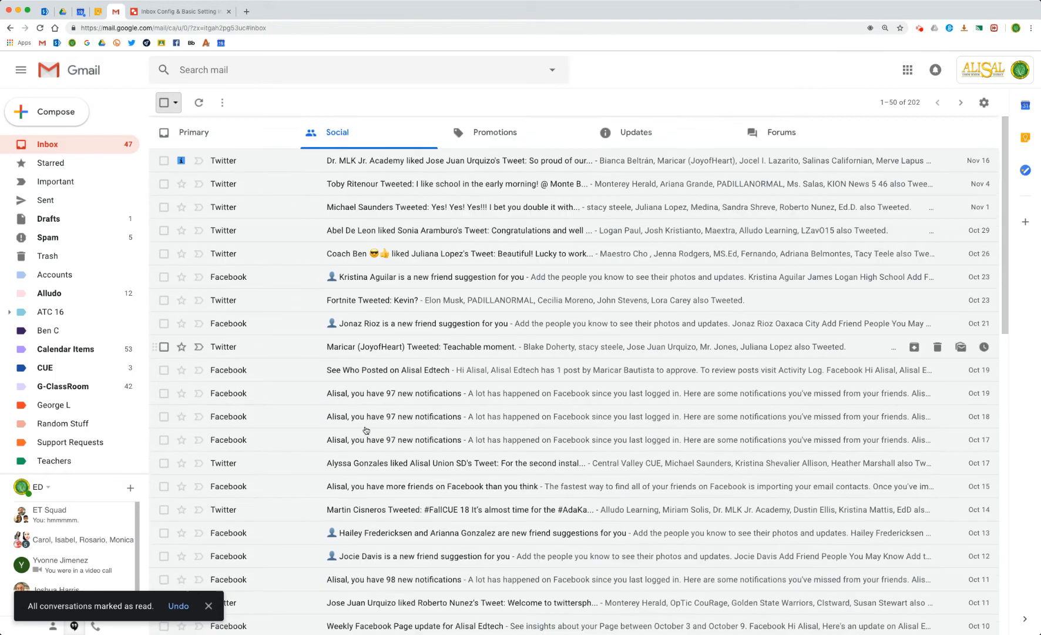
click(201, 132)
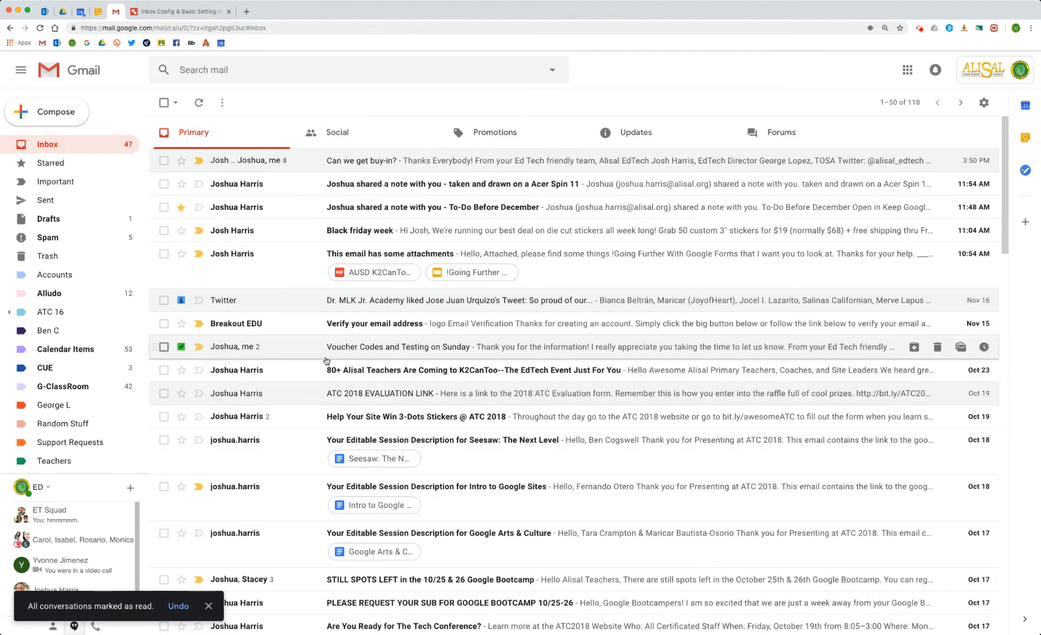
scroll(312, 474, down, 3)
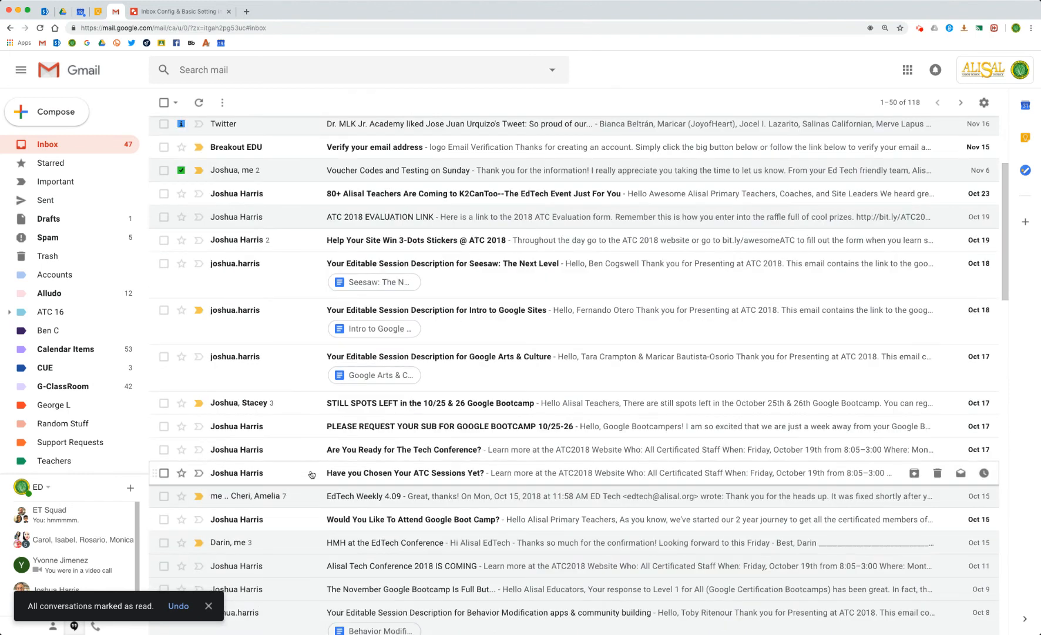
scroll(312, 474, down, 2)
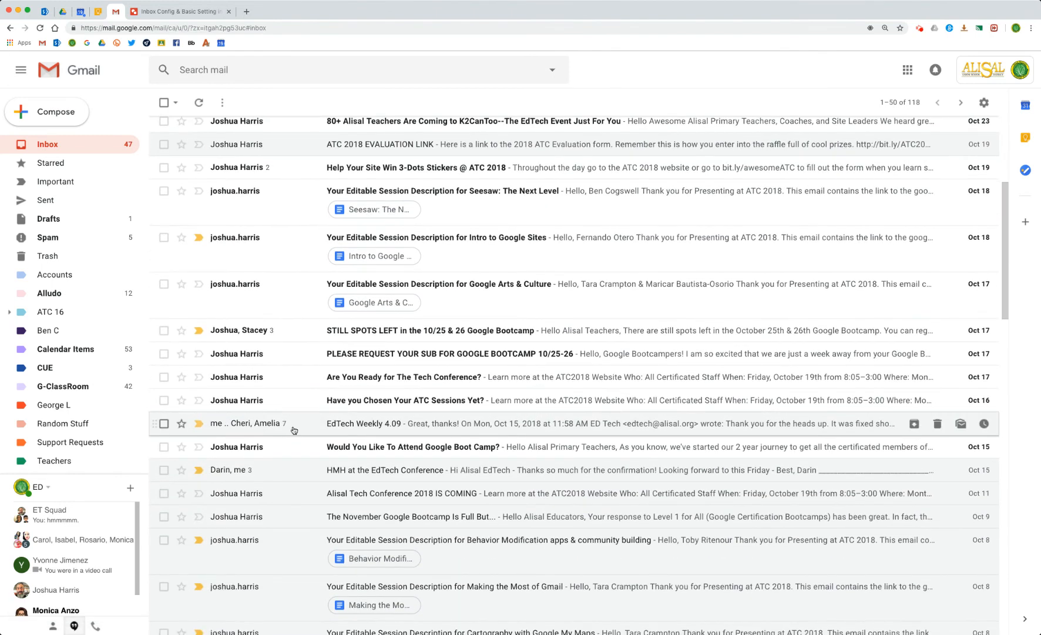
scroll(293, 430, up, 4)
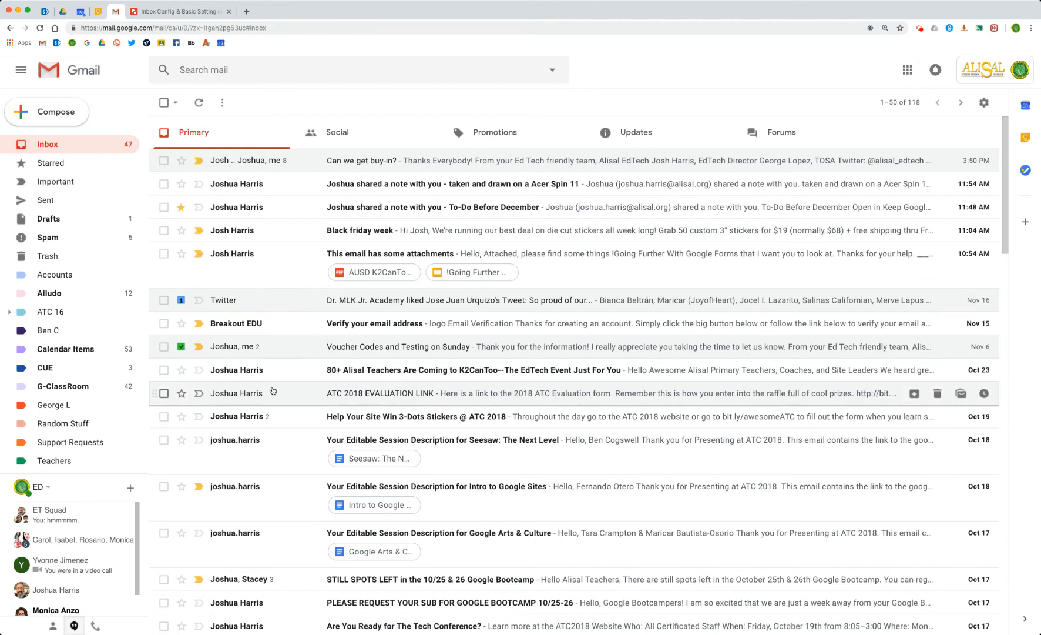
Open the General settings and review the choices for maximum page size and the Undo Send cancellation period
click(983, 104)
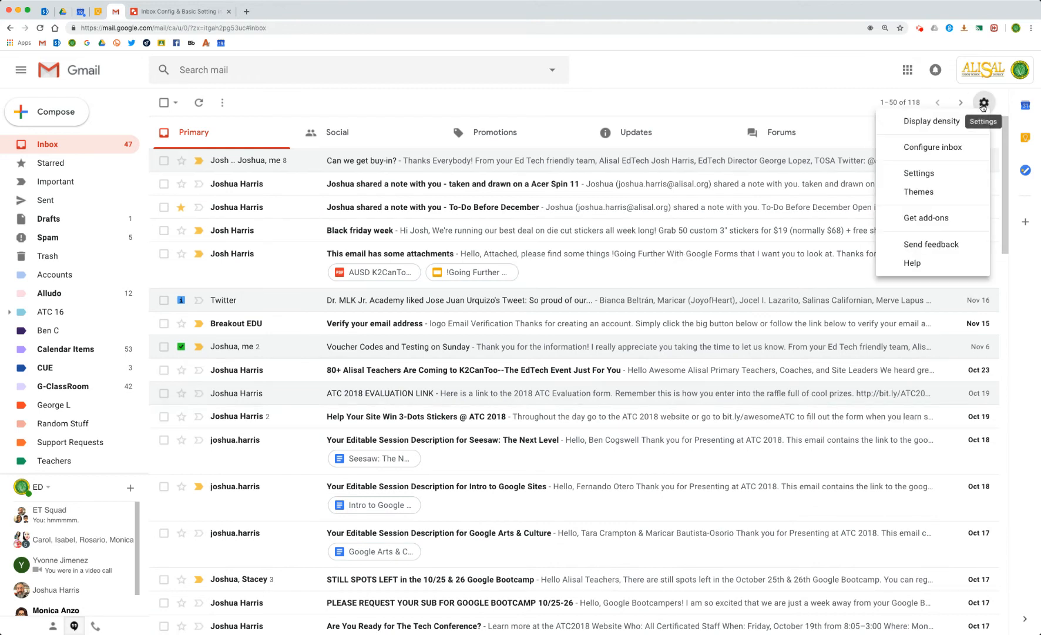
click(920, 173)
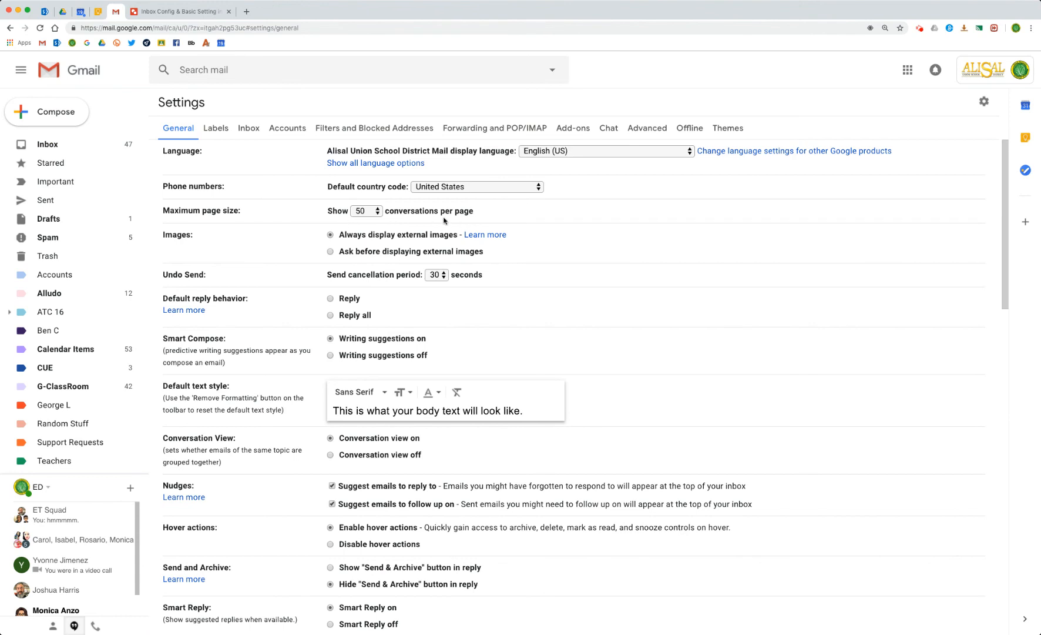
click(365, 211)
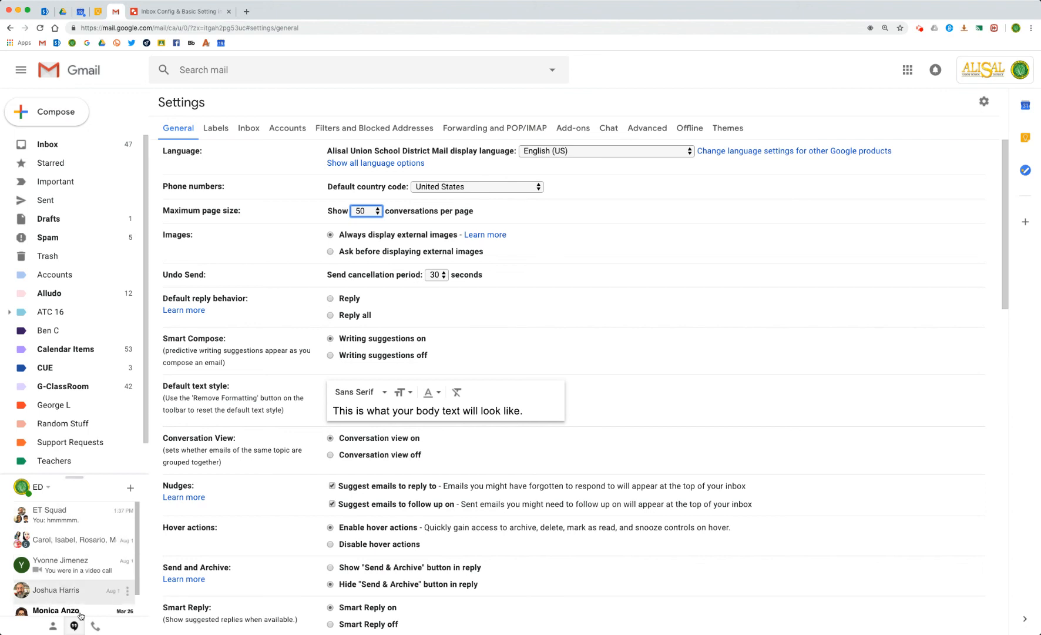
click(441, 276)
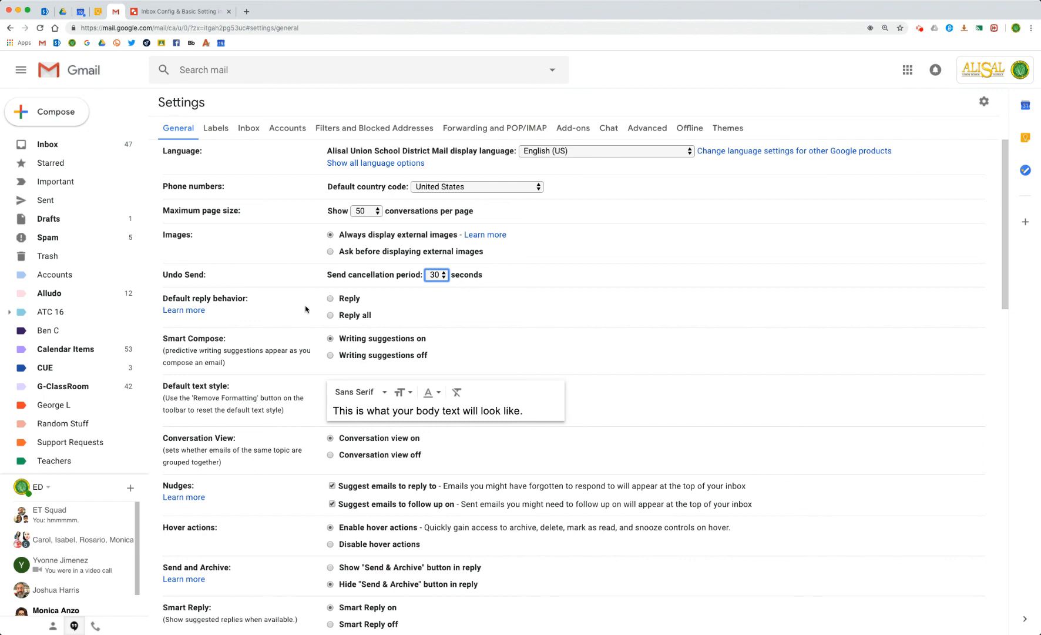
Apply the 4 stars preset in the Stars setting
scroll(300, 320, down, 4)
scroll(299, 320, down, 8)
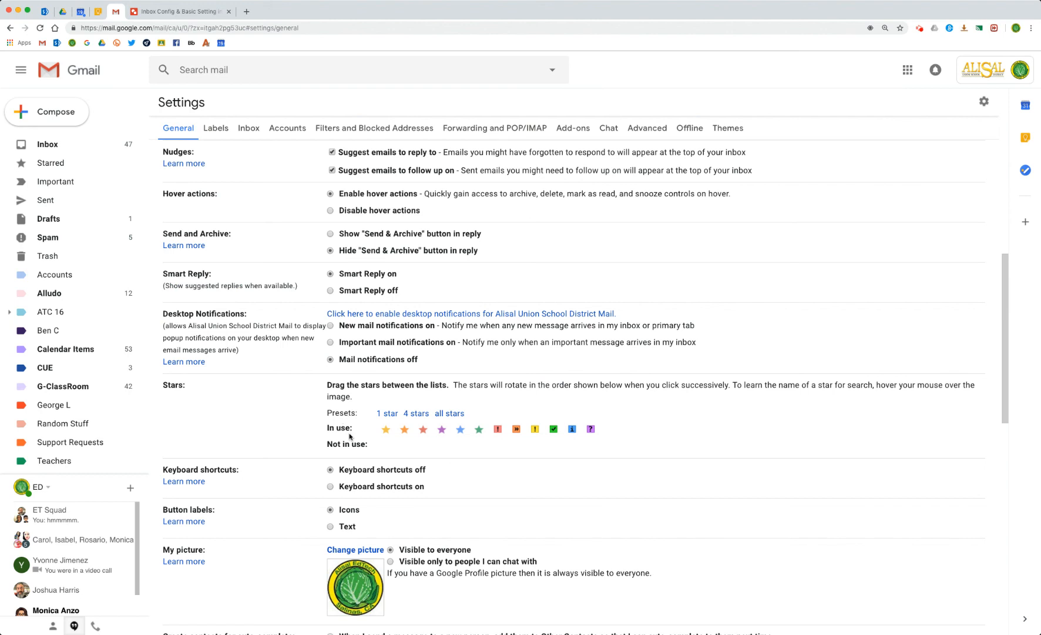
click(416, 414)
Add the red star to the In use list after the yellow star, and order the red exclamation mark before the green check mark
click(423, 429)
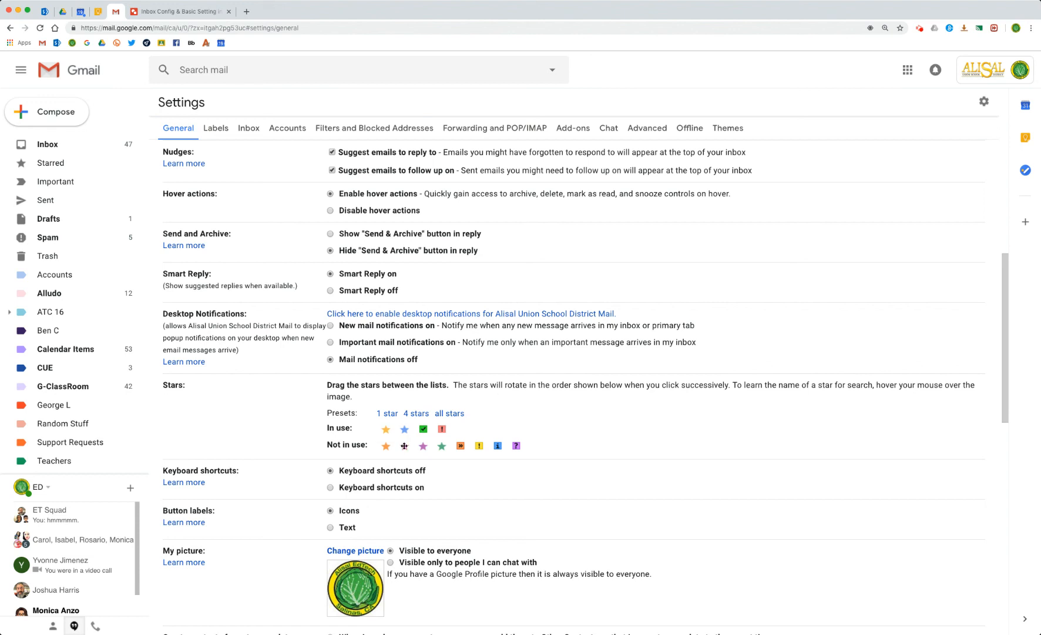
drag(404, 446, 404, 429)
drag(442, 429, 468, 429)
scroll(427, 454, down, 5)
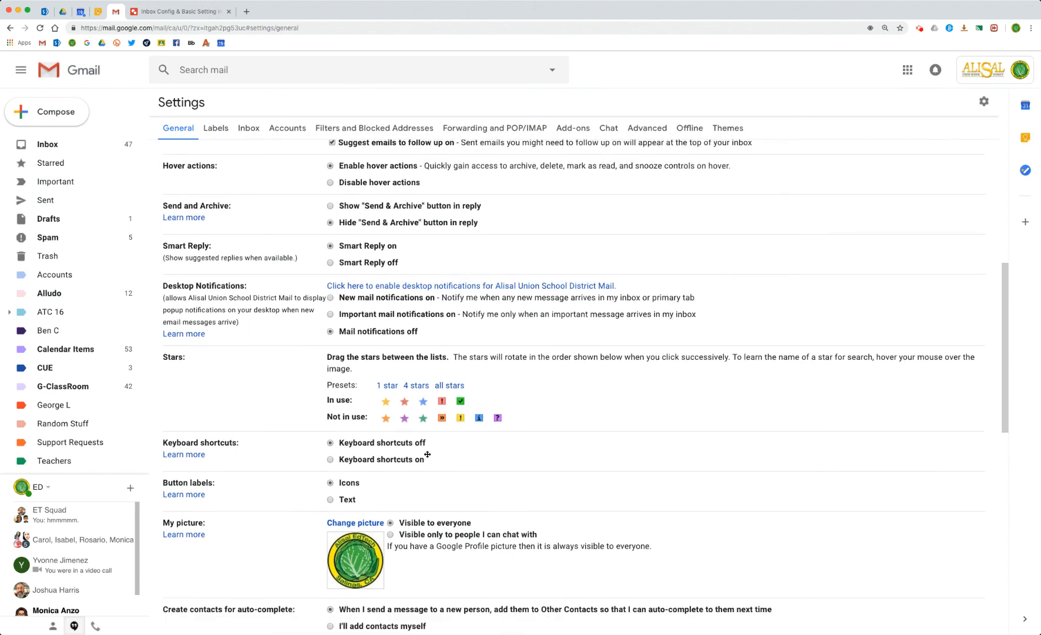
Add a new line below the website link in the signature and insert the uploaded "Good Job!" cartoon image there
scroll(428, 457, down, 5)
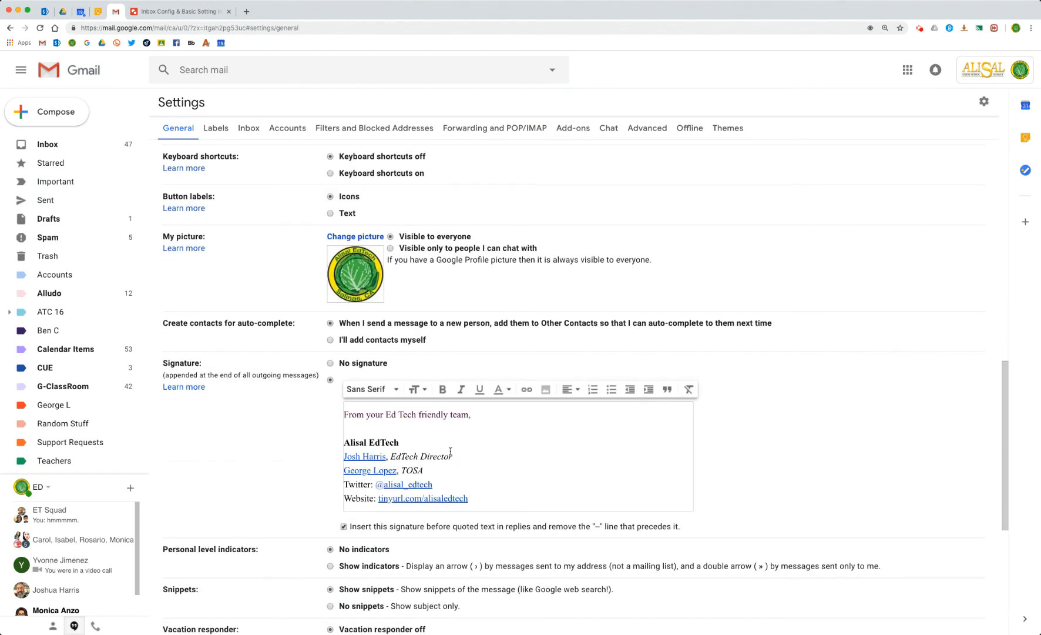
click(426, 429)
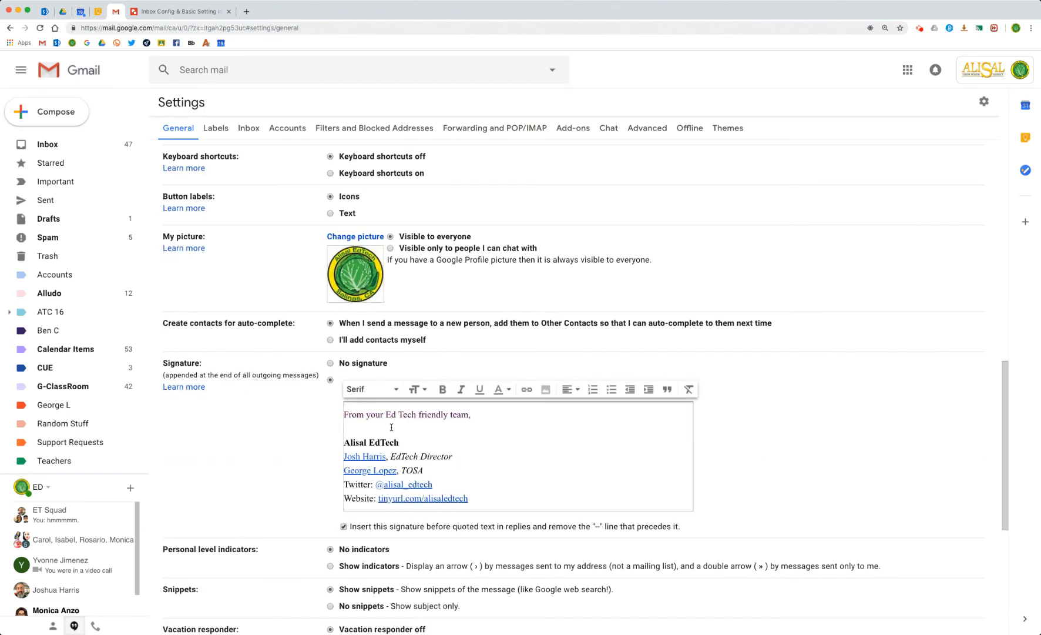
click(516, 500)
key(Return)
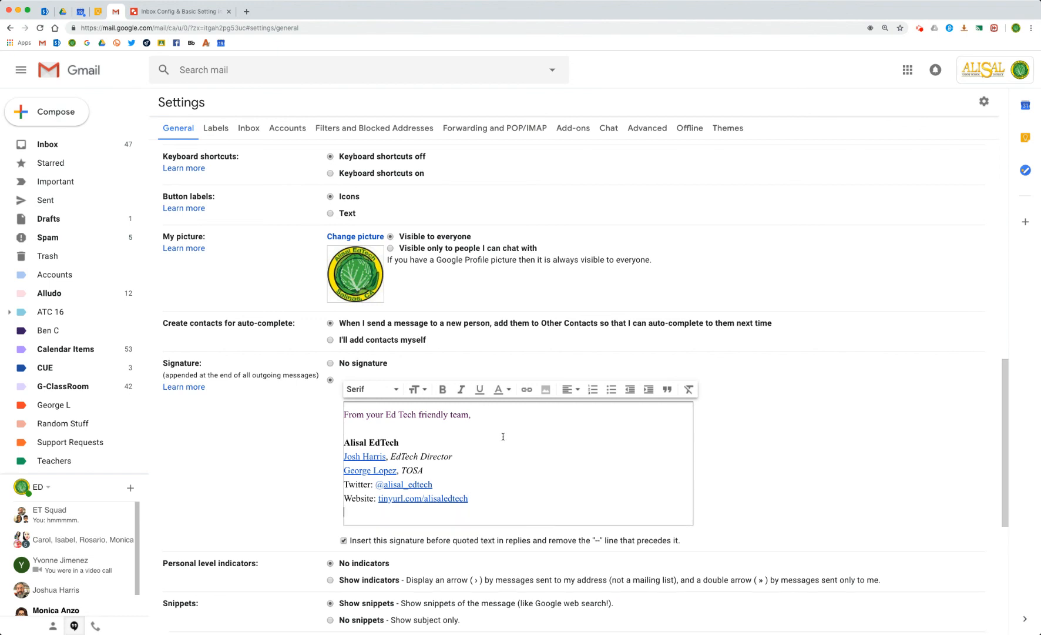
click(546, 391)
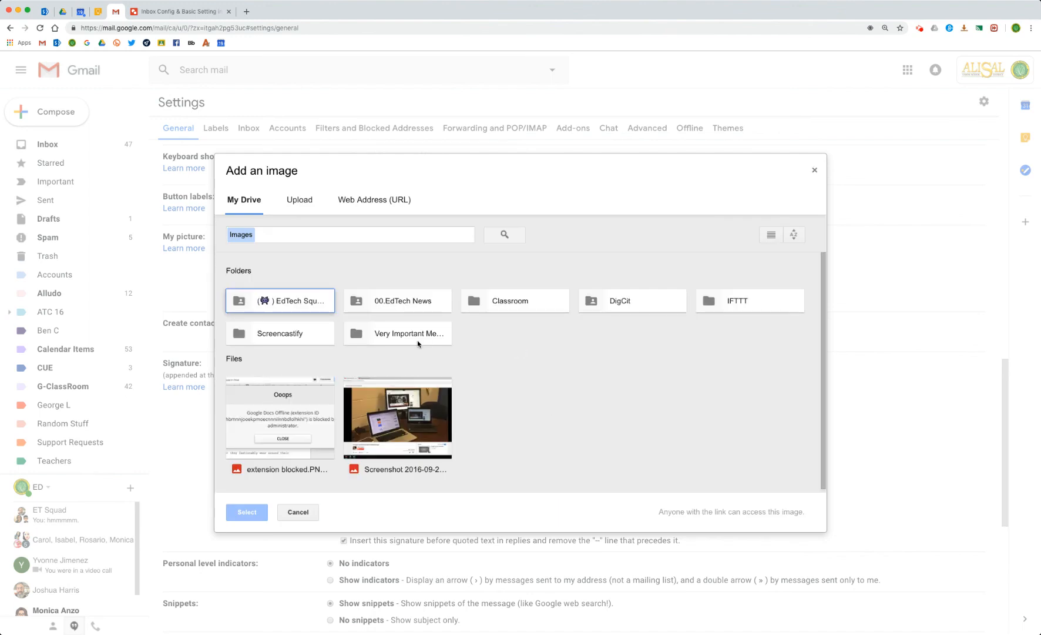
click(304, 201)
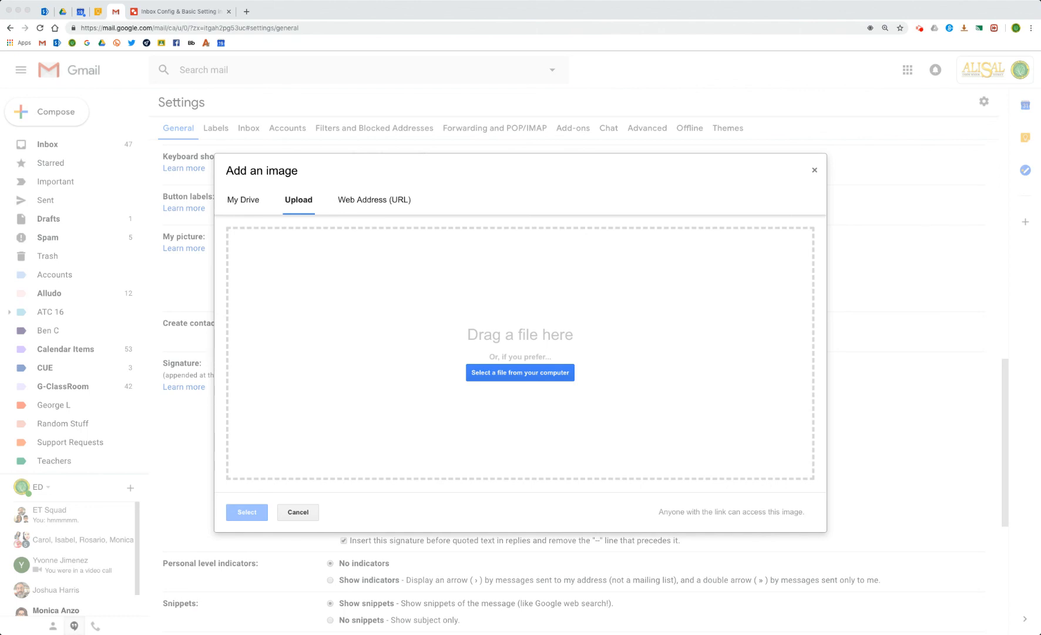
drag(1040, 367, 612, 345)
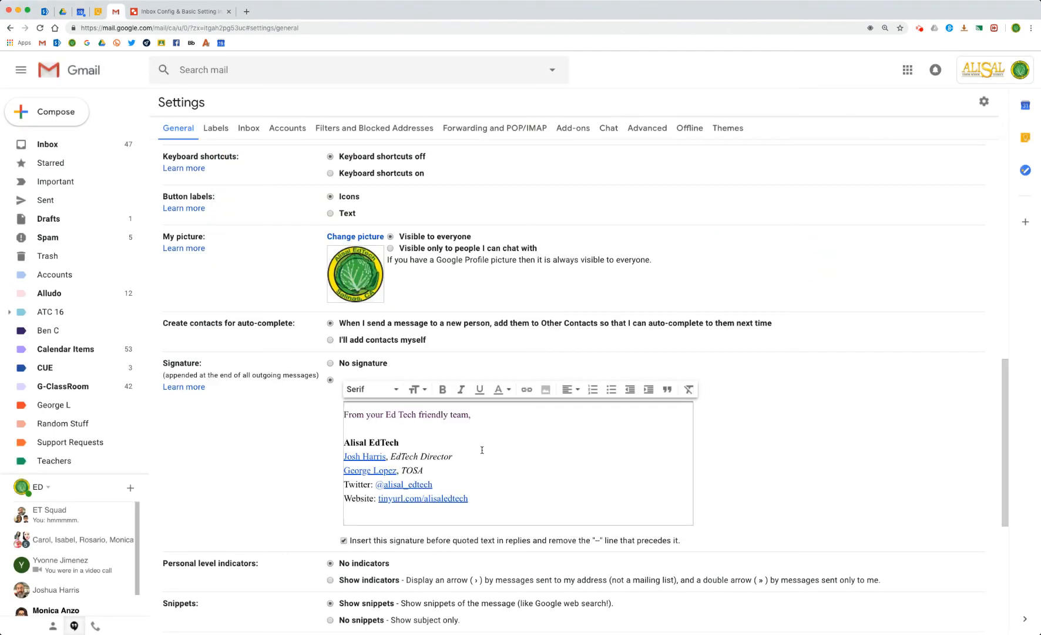
Resize the "Good Job!" image in the signature to Small
scroll(491, 443, down, 5)
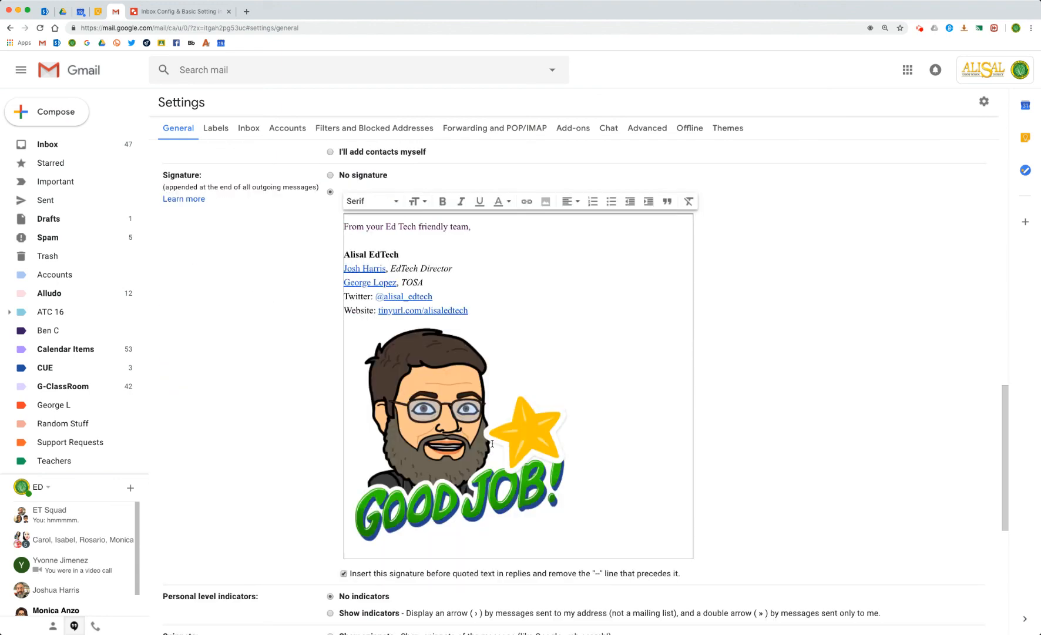
click(480, 433)
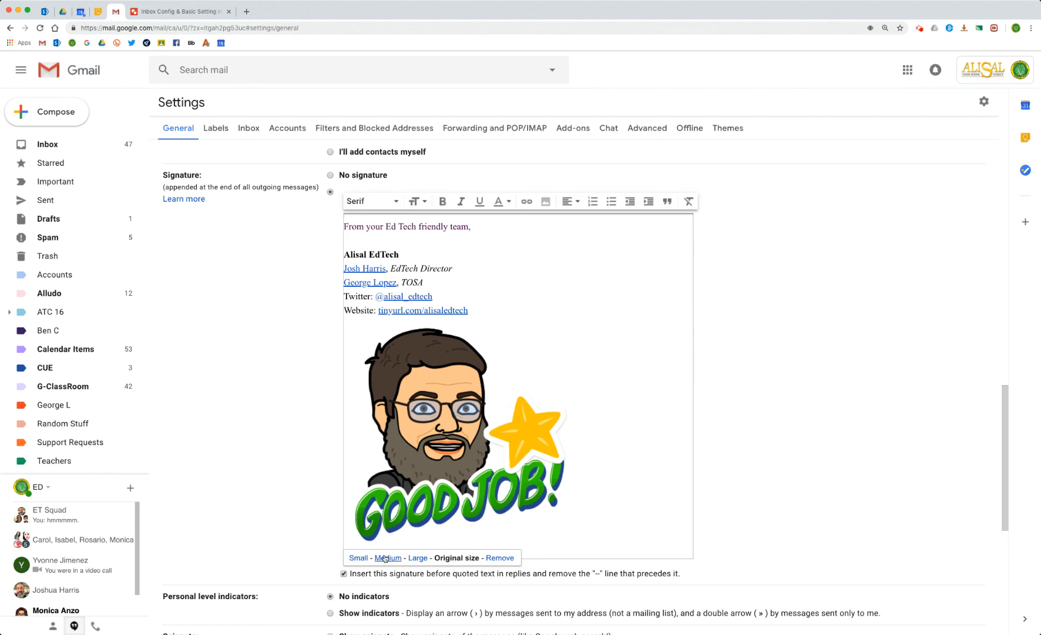
click(358, 557)
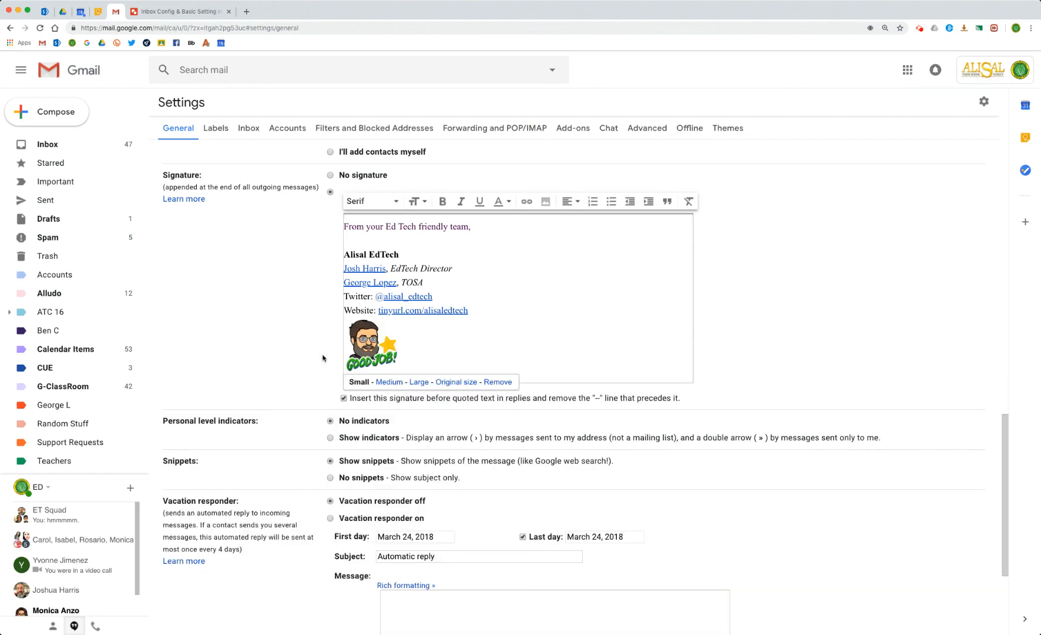
Turn on the vacation responder, with November 22, 2018 as the first day and December 7, 2018 as the last day
scroll(315, 382, down, 3)
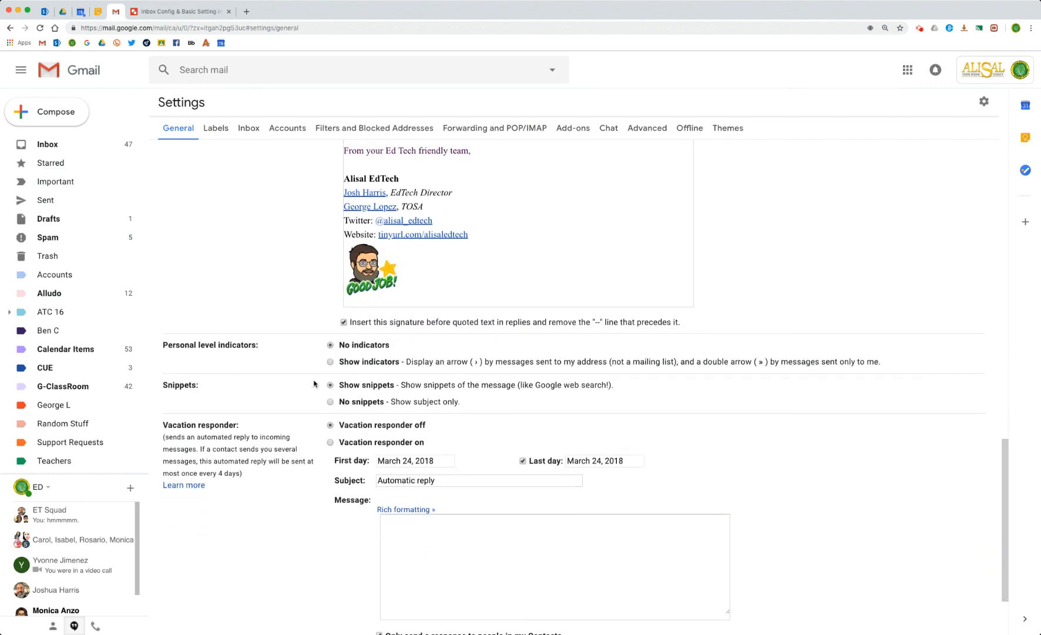
scroll(315, 384, down, 4)
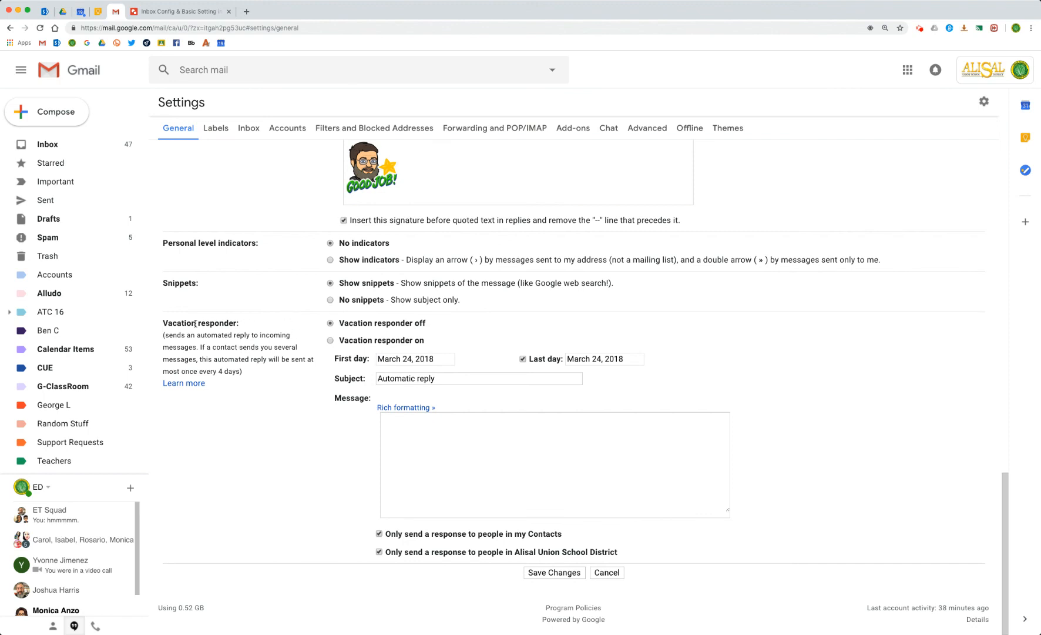
click(330, 341)
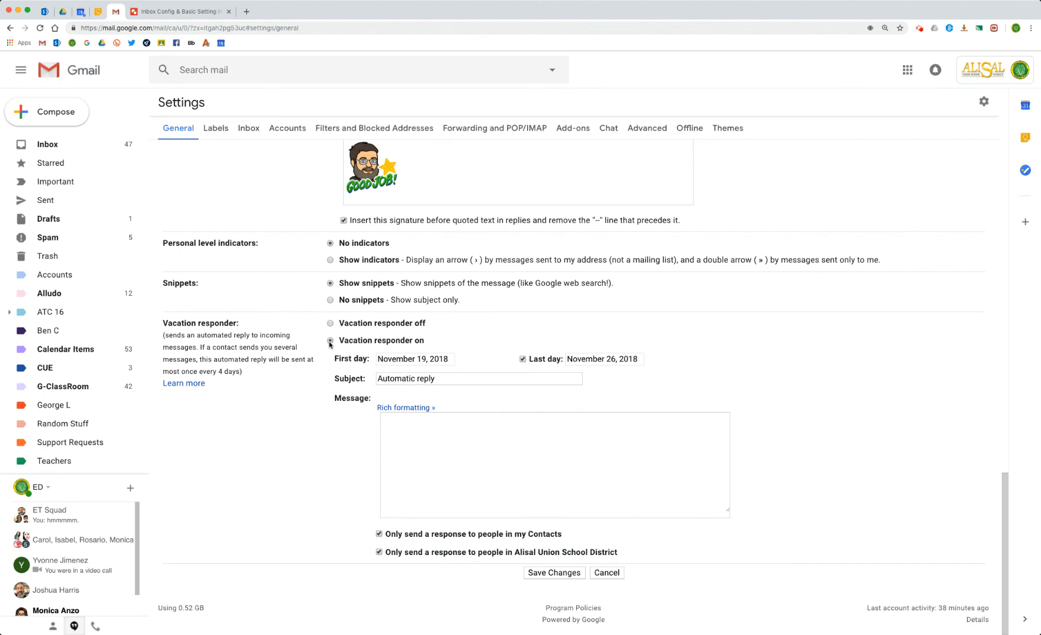
click(423, 359)
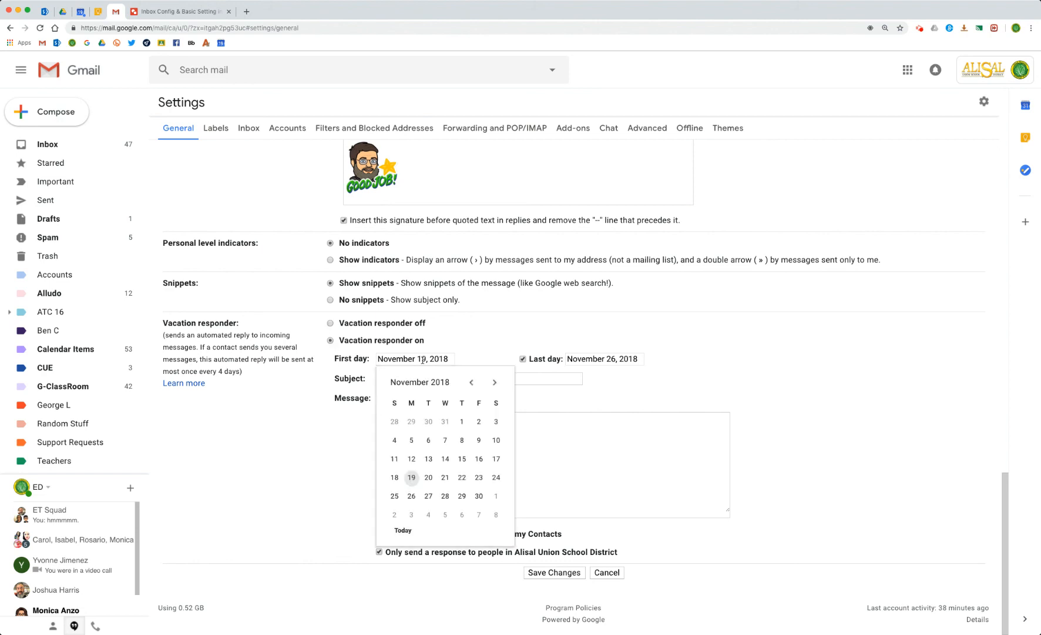
click(412, 477)
click(425, 360)
click(462, 474)
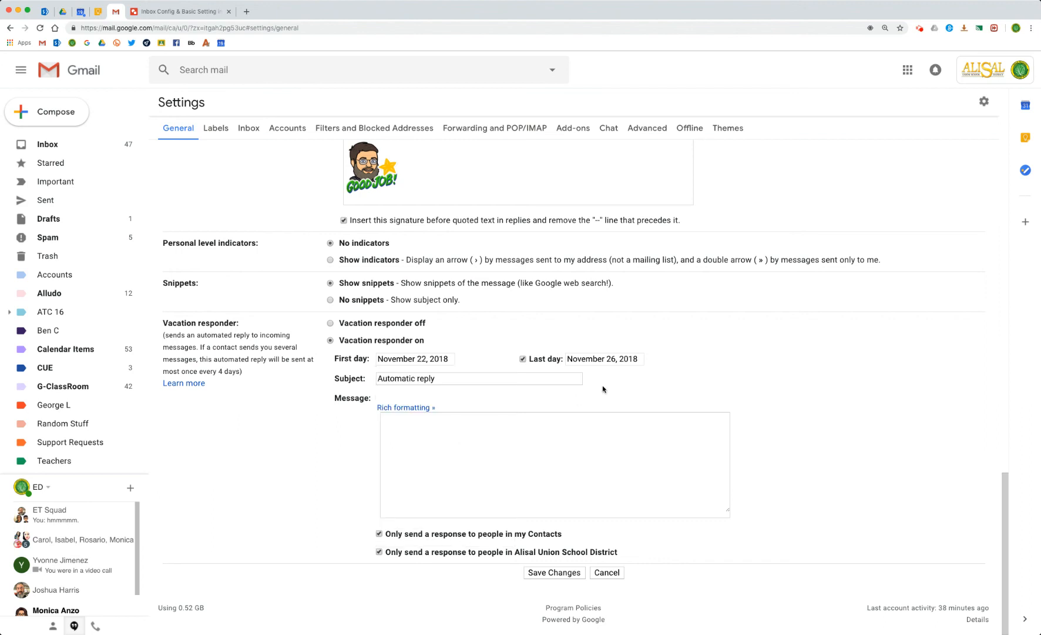
click(605, 359)
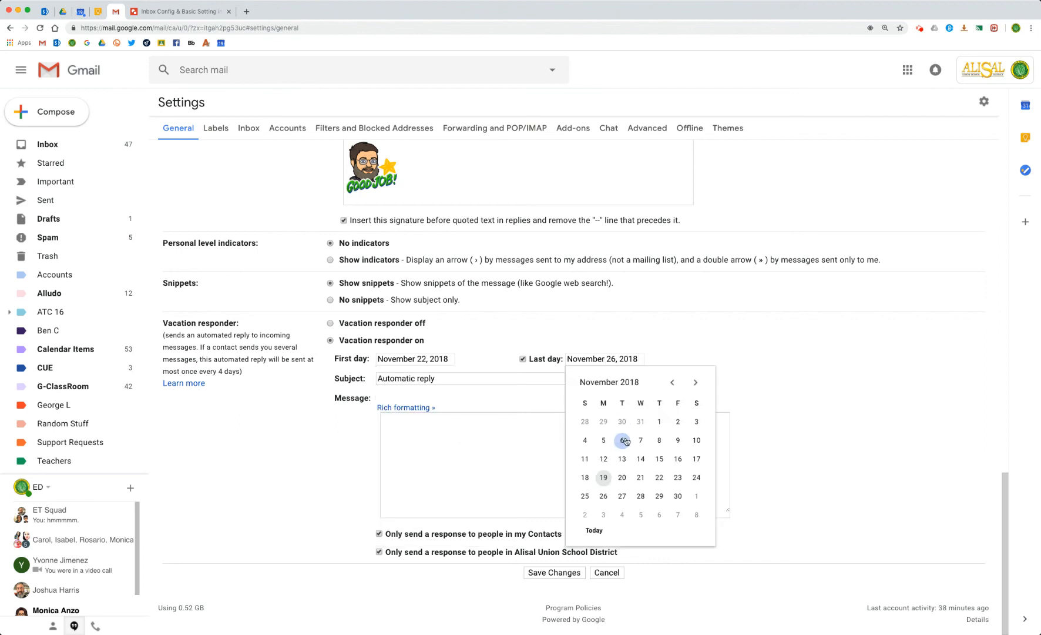
click(678, 514)
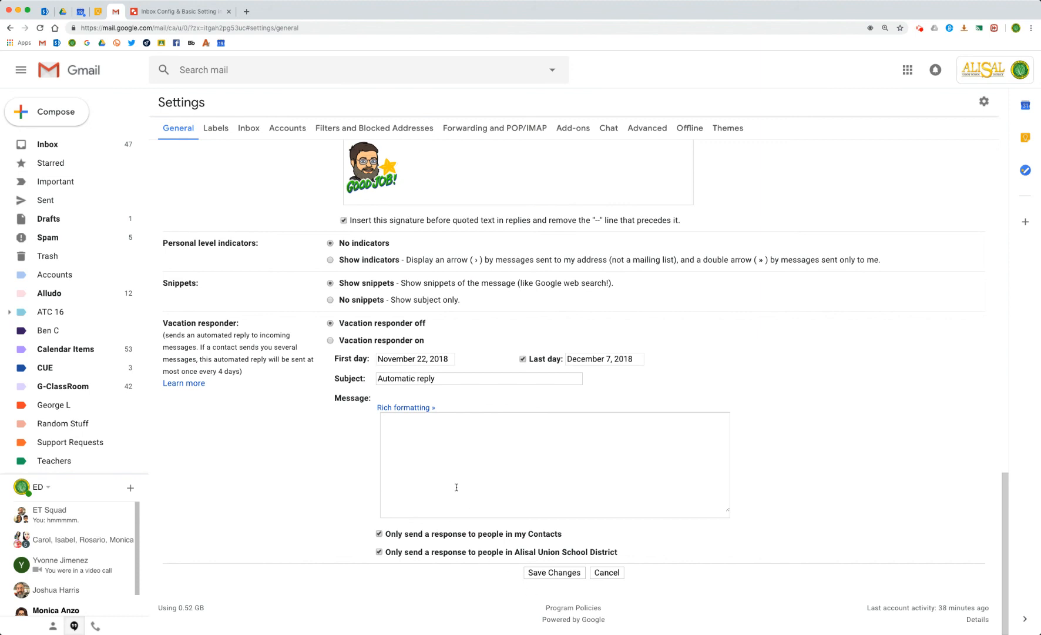
Review the vacation responder section and save the changes to the General settings
scroll(406, 468, up, 1)
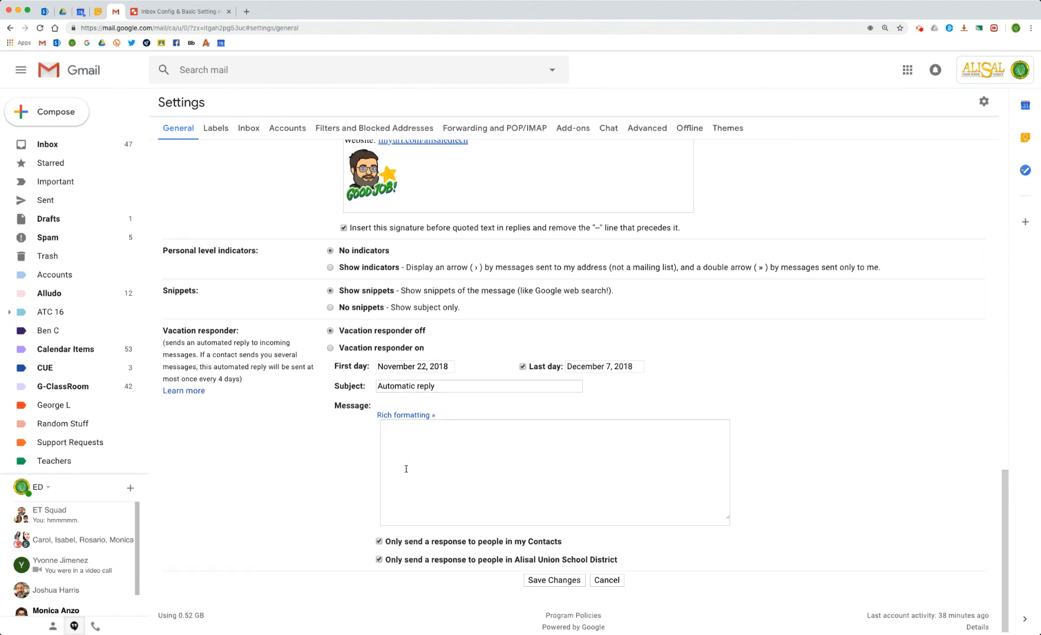
scroll(406, 468, up, 3)
scroll(406, 469, down, 3)
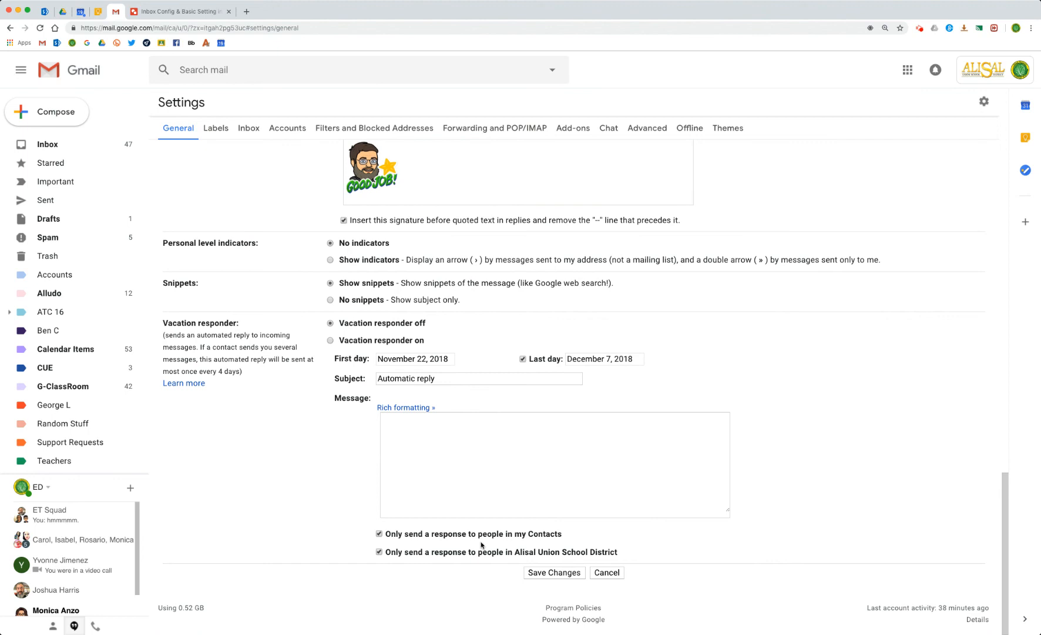
click(531, 573)
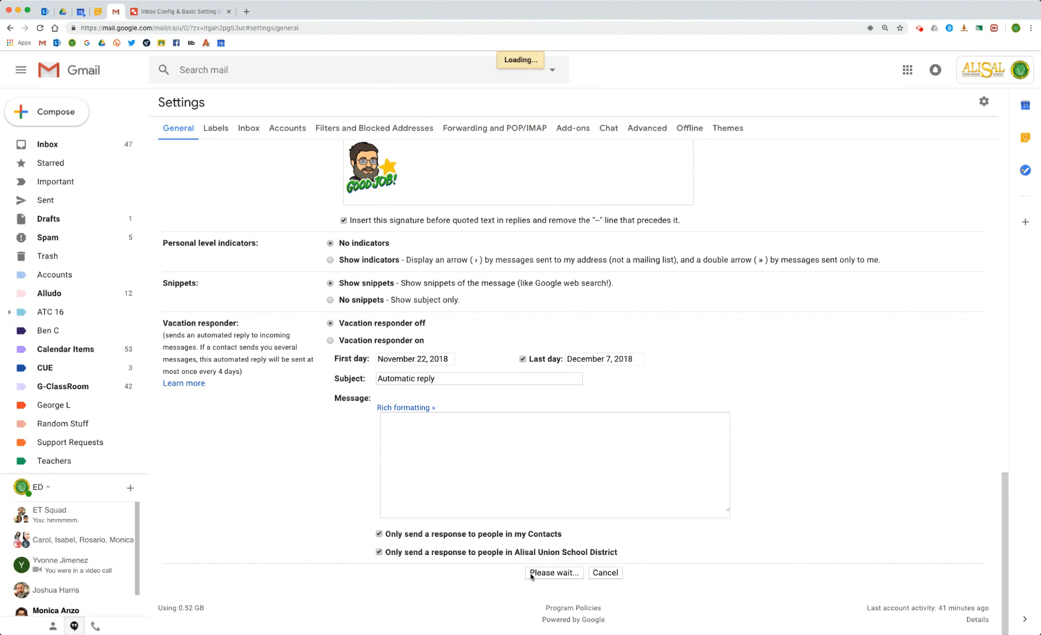